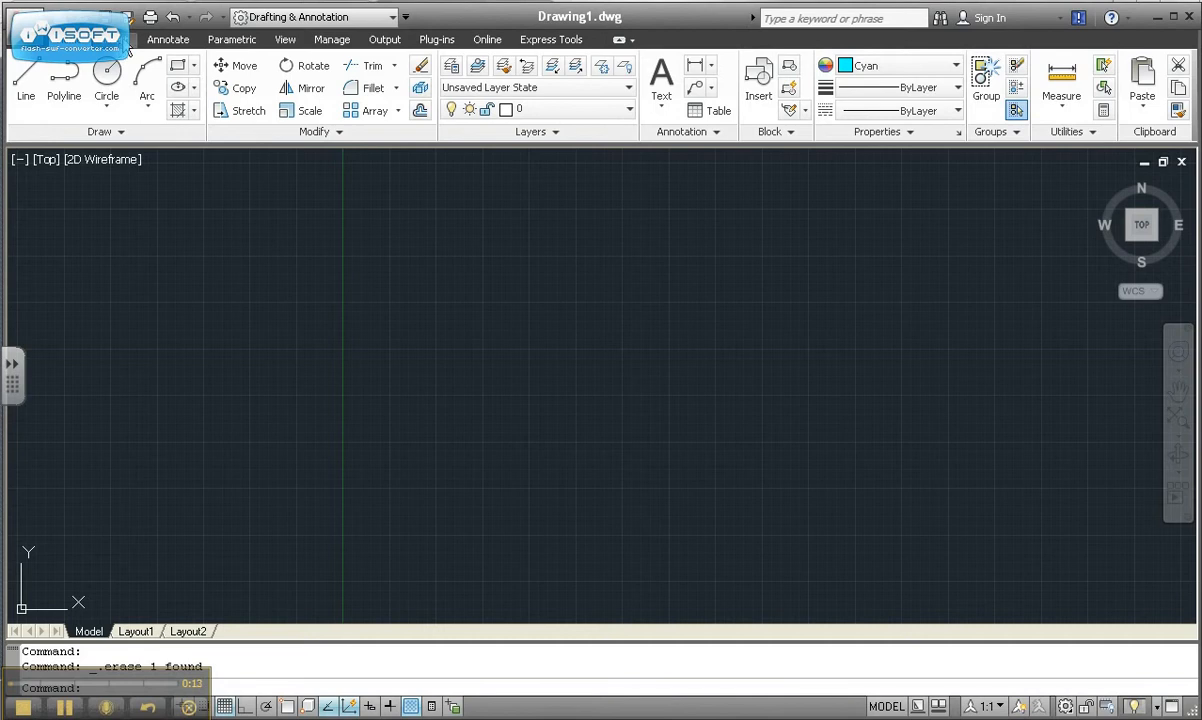
# Attach the image 2010-Saleen-S281-Mustang-Side-View-800x617 from the Desktop, using the full path with insertion point and scale specified on-screen
pyautogui.click(126, 40)
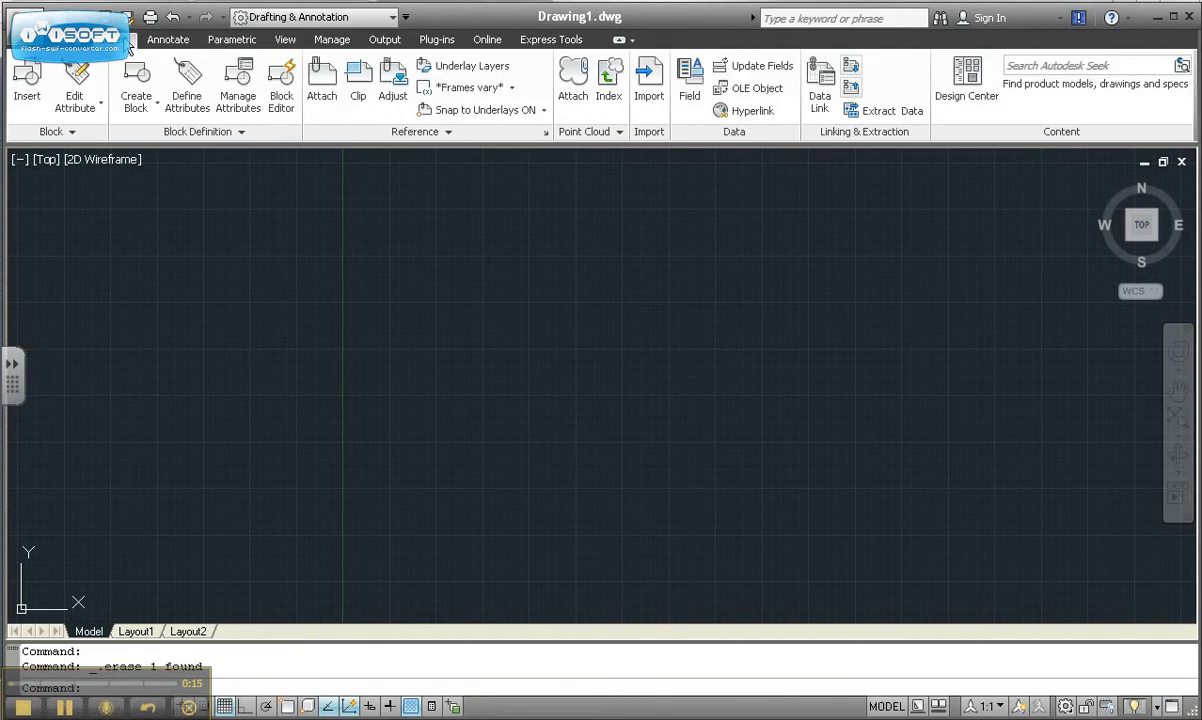
pyautogui.click(325, 88)
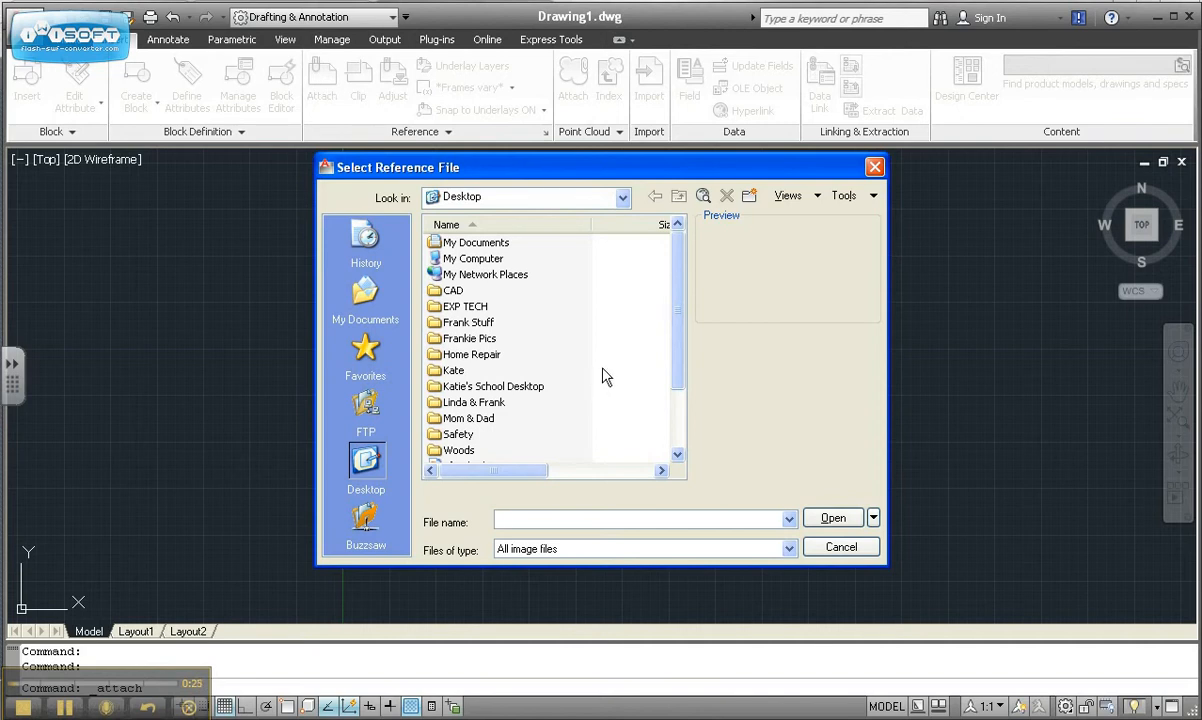
pyautogui.moveTo(676, 338); pyautogui.dragTo(676, 402)
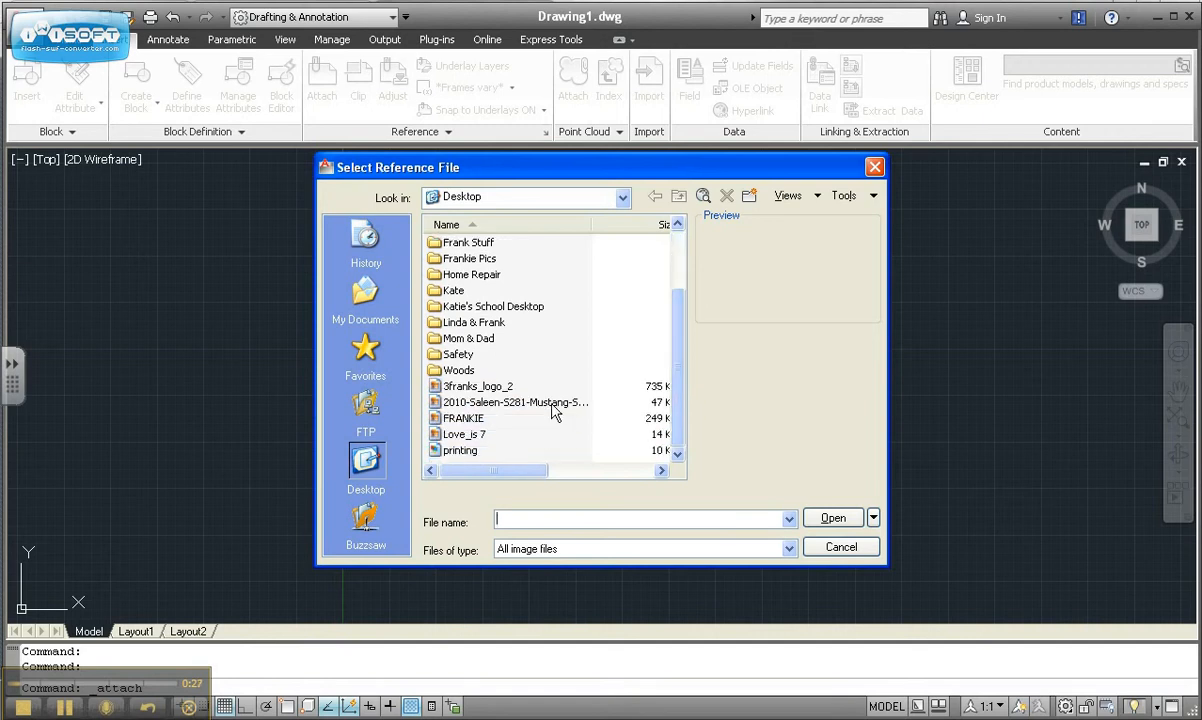
pyautogui.click(552, 403)
pyautogui.click(830, 520)
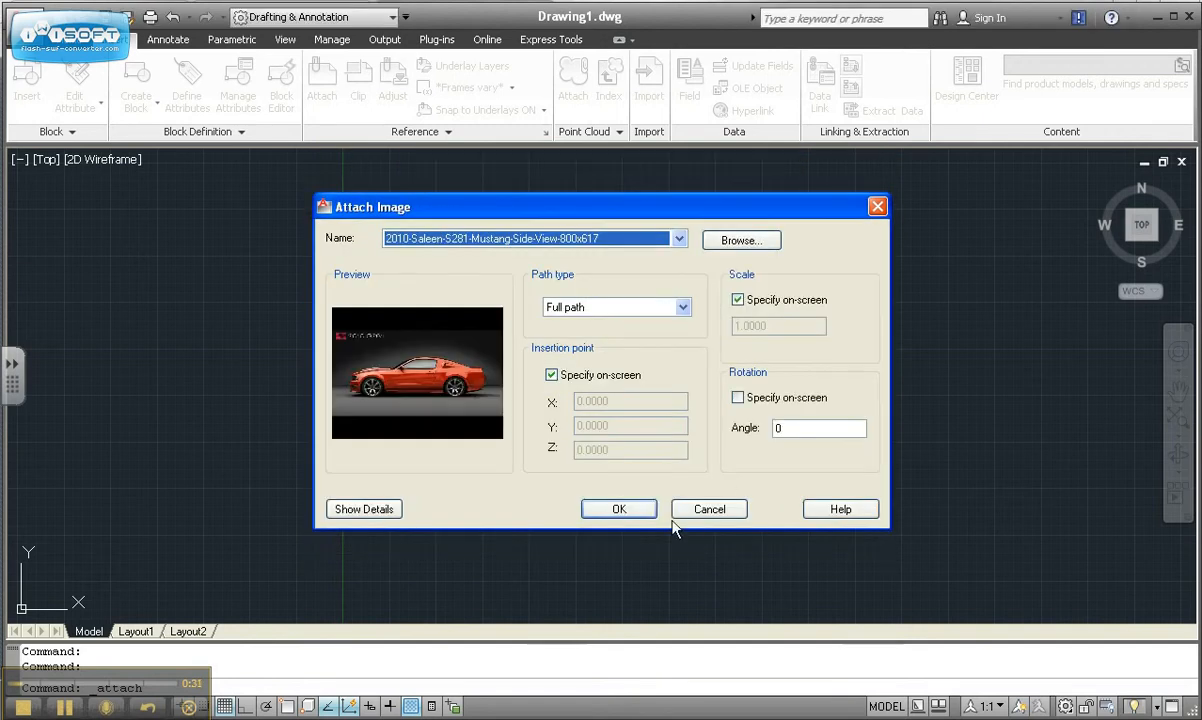
pyautogui.click(619, 509)
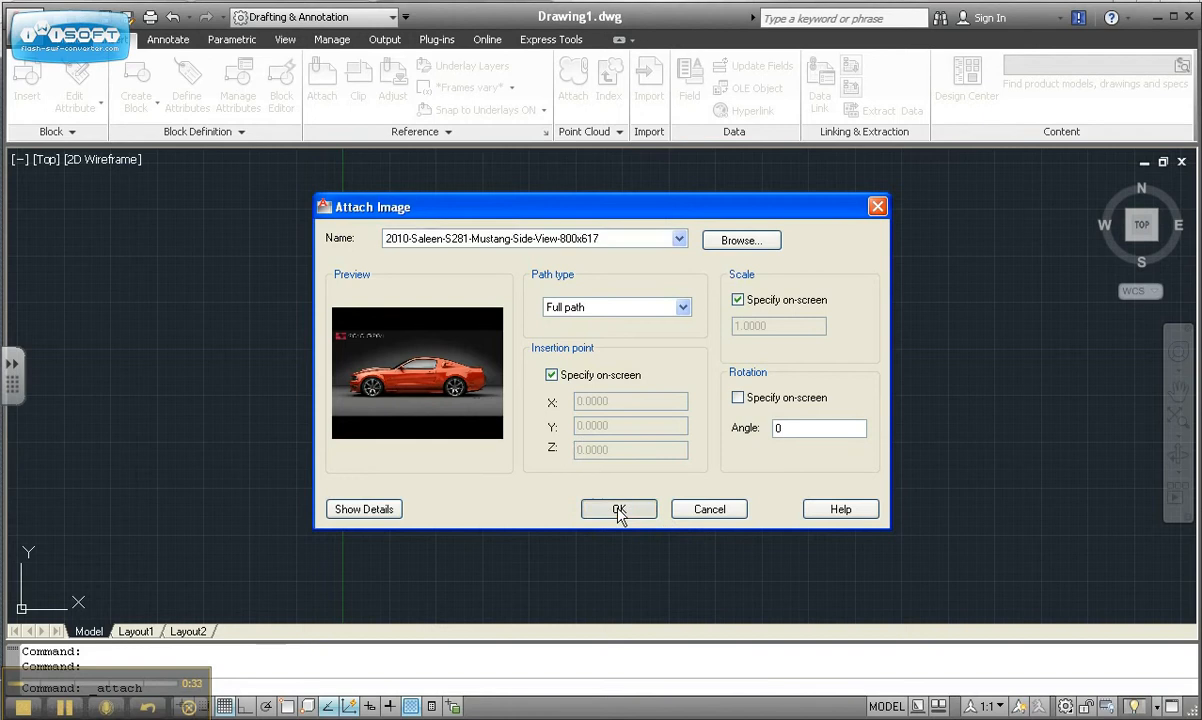
# Place the car image in the drawing area and scale it up to about two thirds of the view's width
pyautogui.click(228, 274)
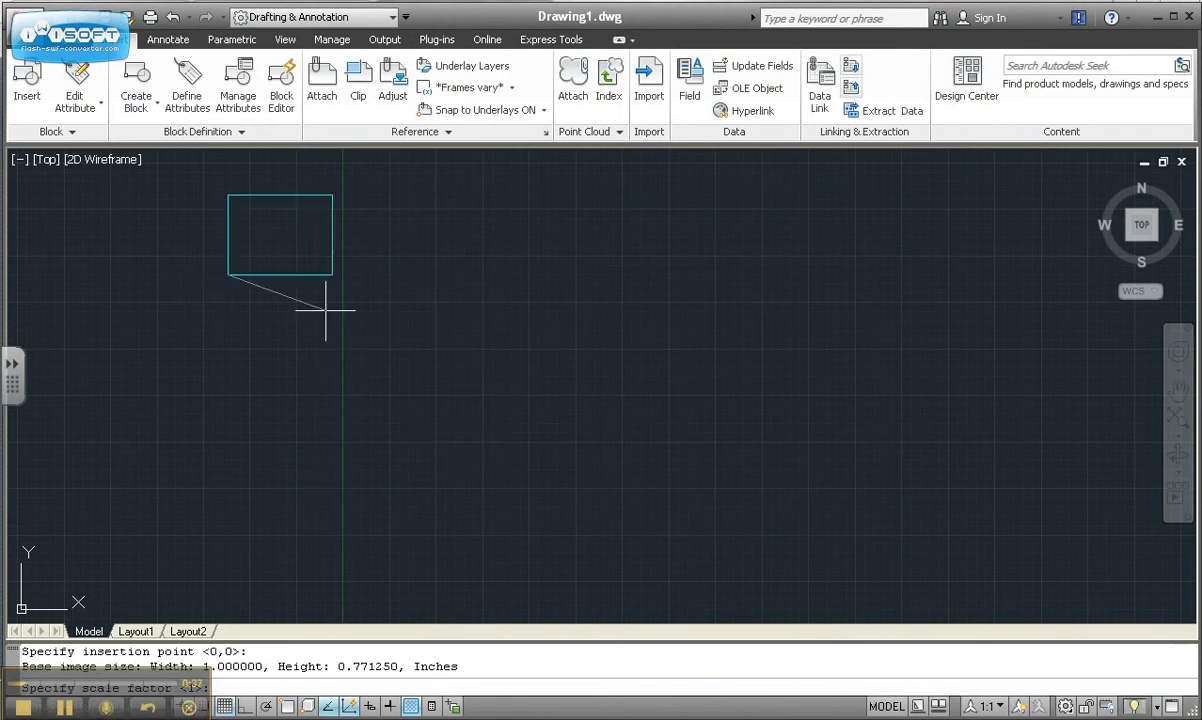
pyautogui.click(1011, 284)
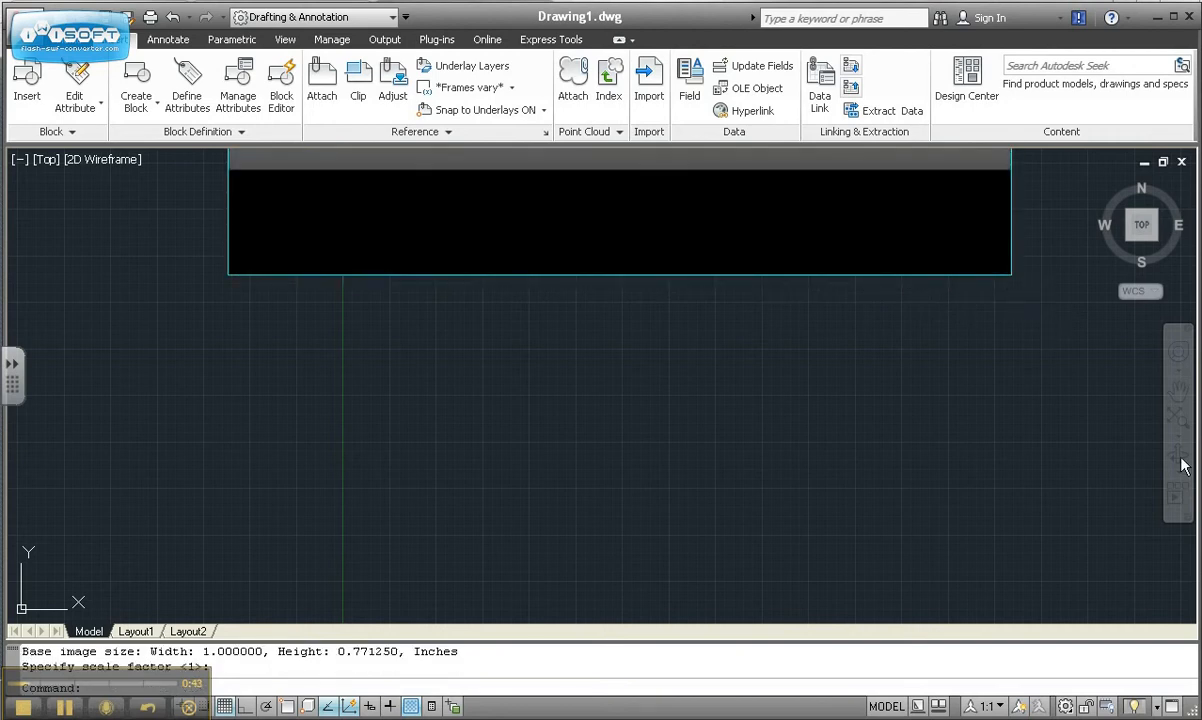
pyautogui.middleClick(963, 379)
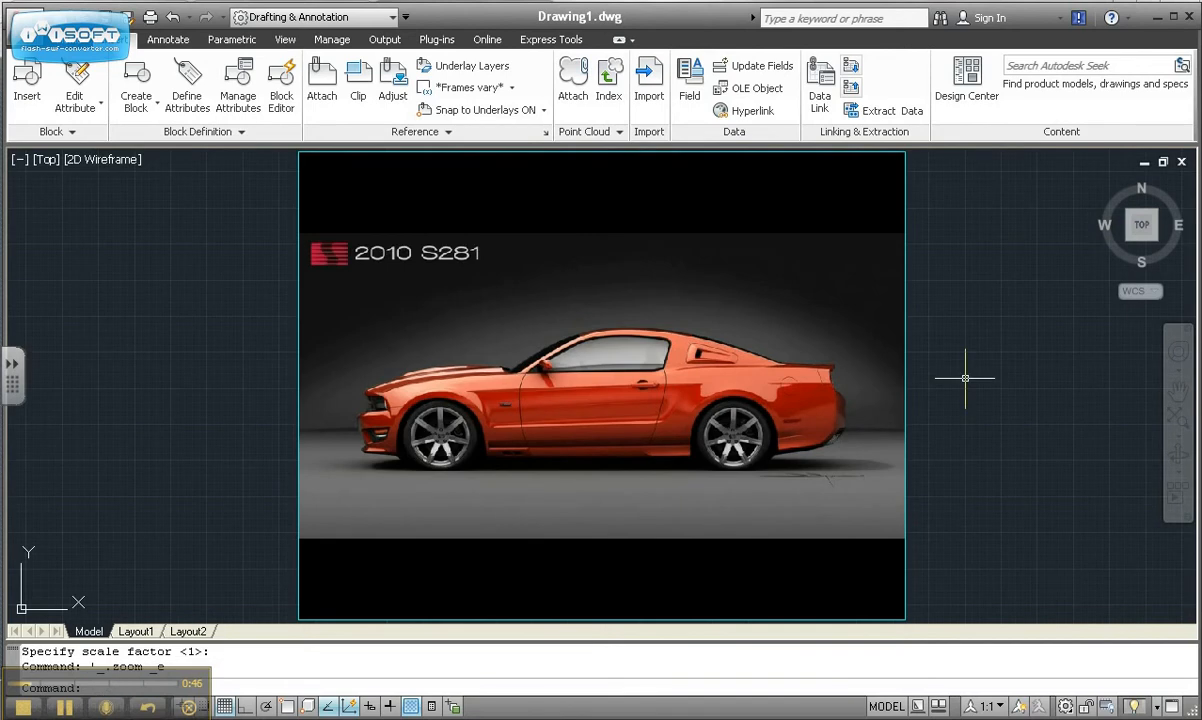
pyautogui.scroll(2, 740, 400)
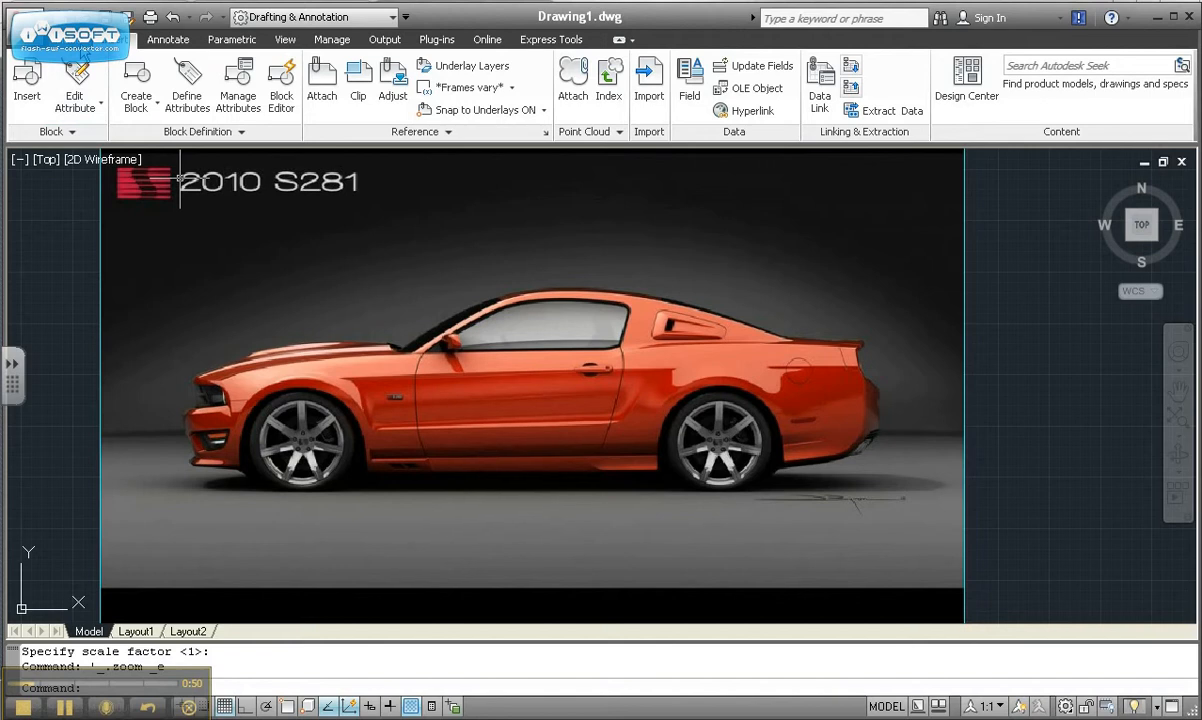
# Choose Cyan as the current object color for tracing
pyautogui.click(112, 39)
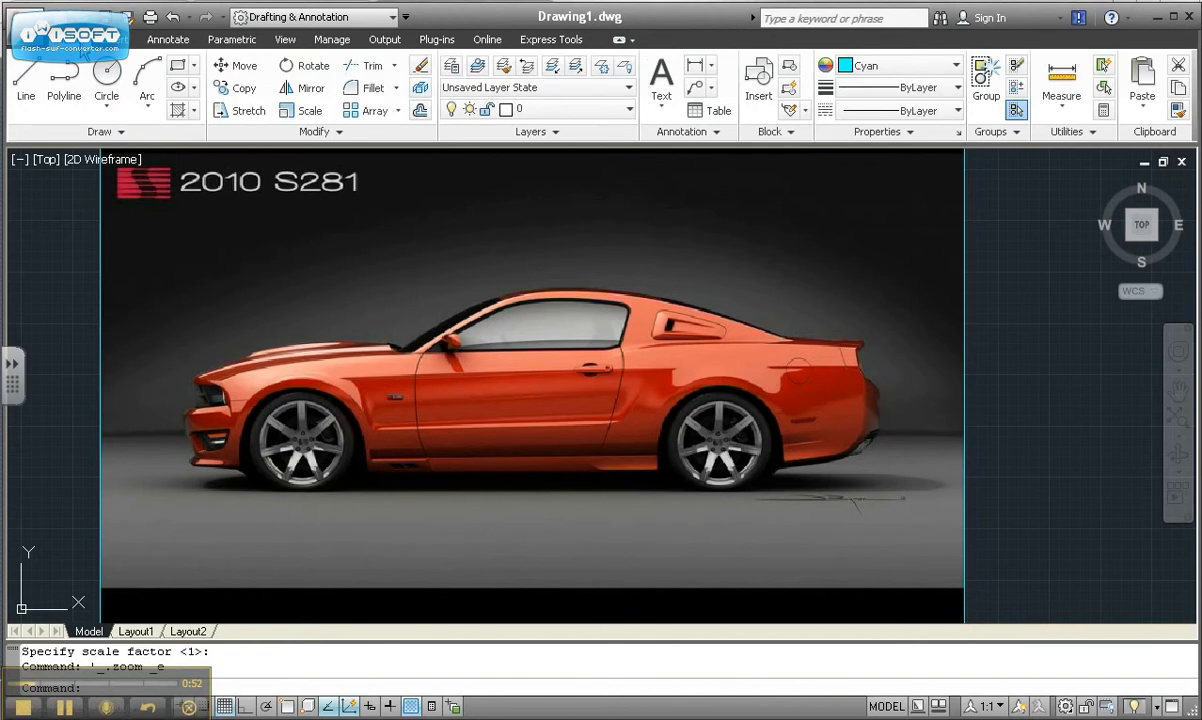
pyautogui.click(955, 66)
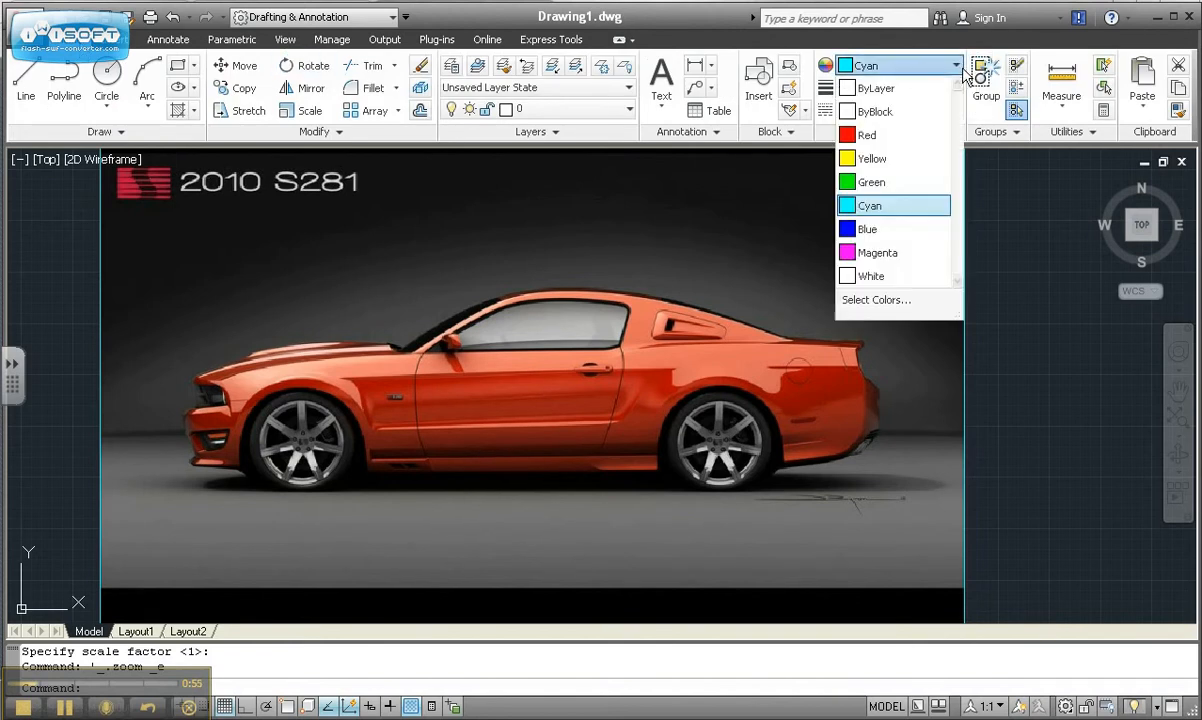
pyautogui.click(899, 207)
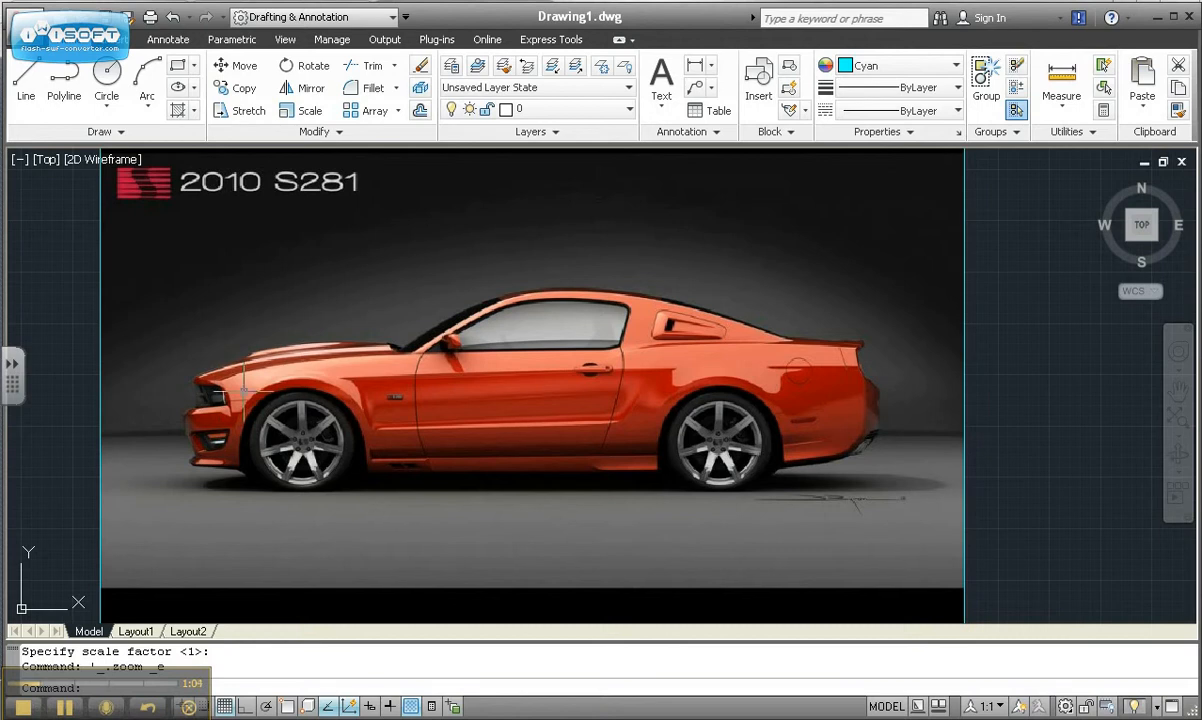
# Start a polyline at the front bumper's lower lip and draw a straight segment along its underside to the front wheel arch
pyautogui.scroll(2, 217, 396)
pyautogui.moveTo(217, 396); pyautogui.dragTo(435, 403, button='middle')
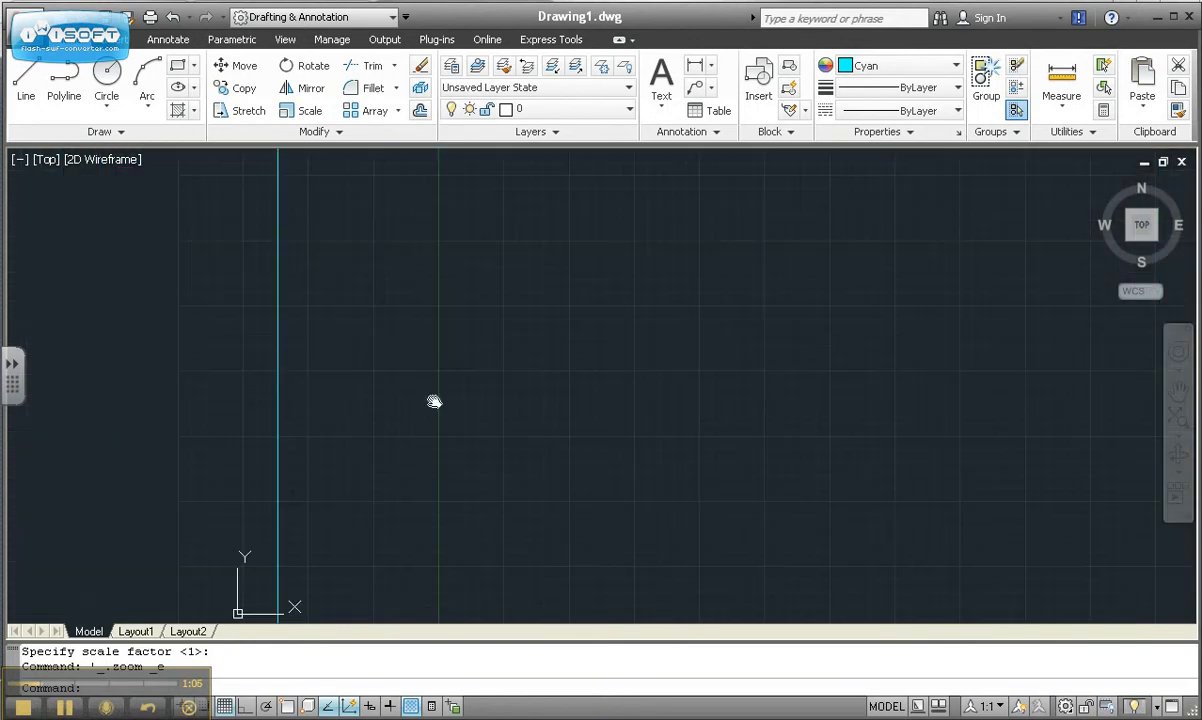
pyautogui.scroll(2, 477, 416)
pyautogui.scroll(-1, 481, 426)
pyautogui.scroll(1, 481, 426)
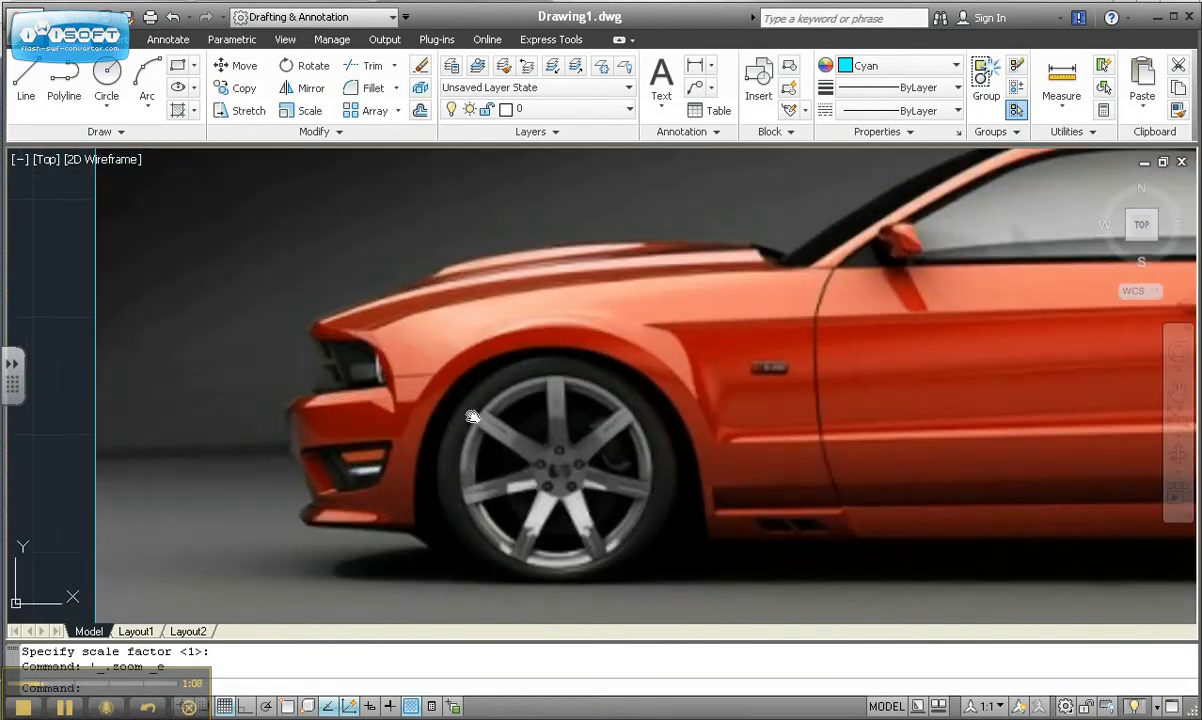
pyautogui.scroll(2, 561, 408)
pyautogui.scroll(-2, 534, 378)
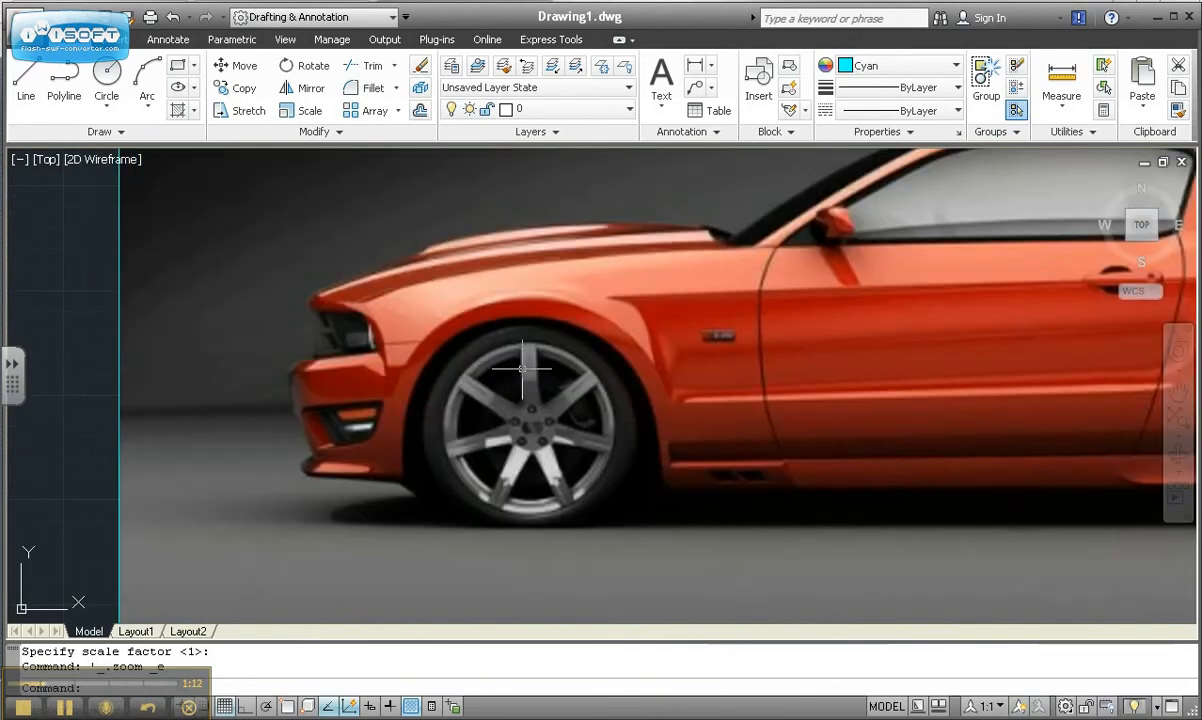
pyautogui.click(64, 88)
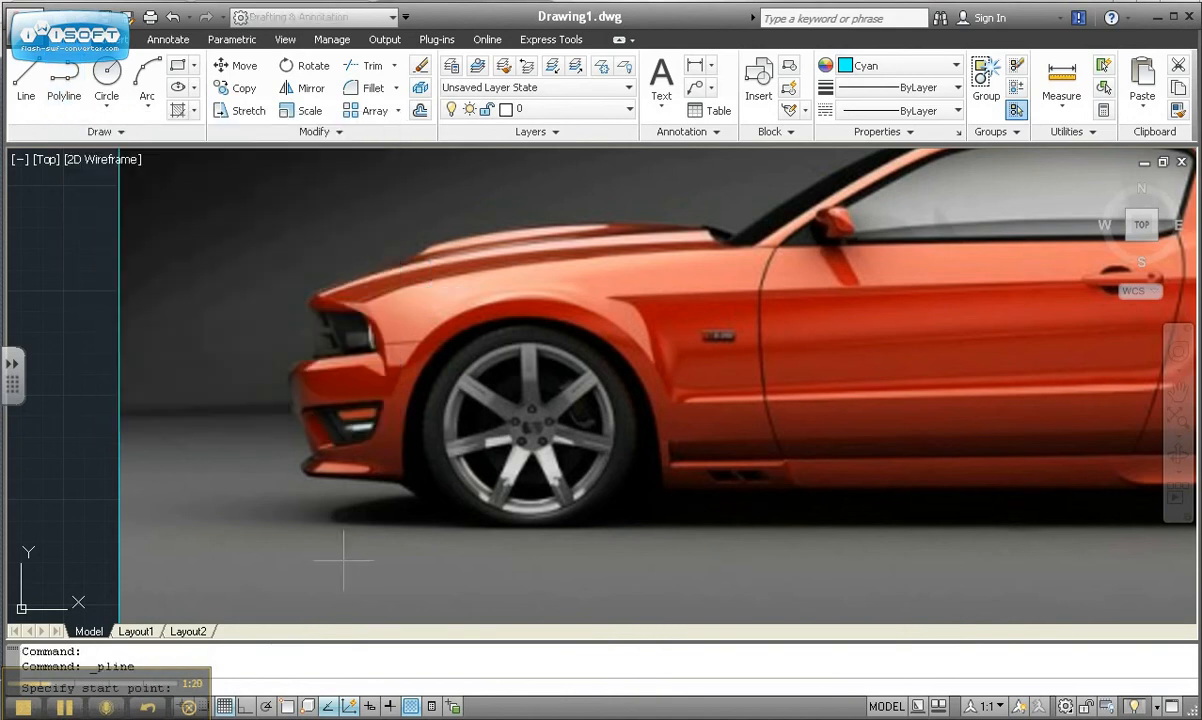
pyautogui.scroll(2, 360, 508)
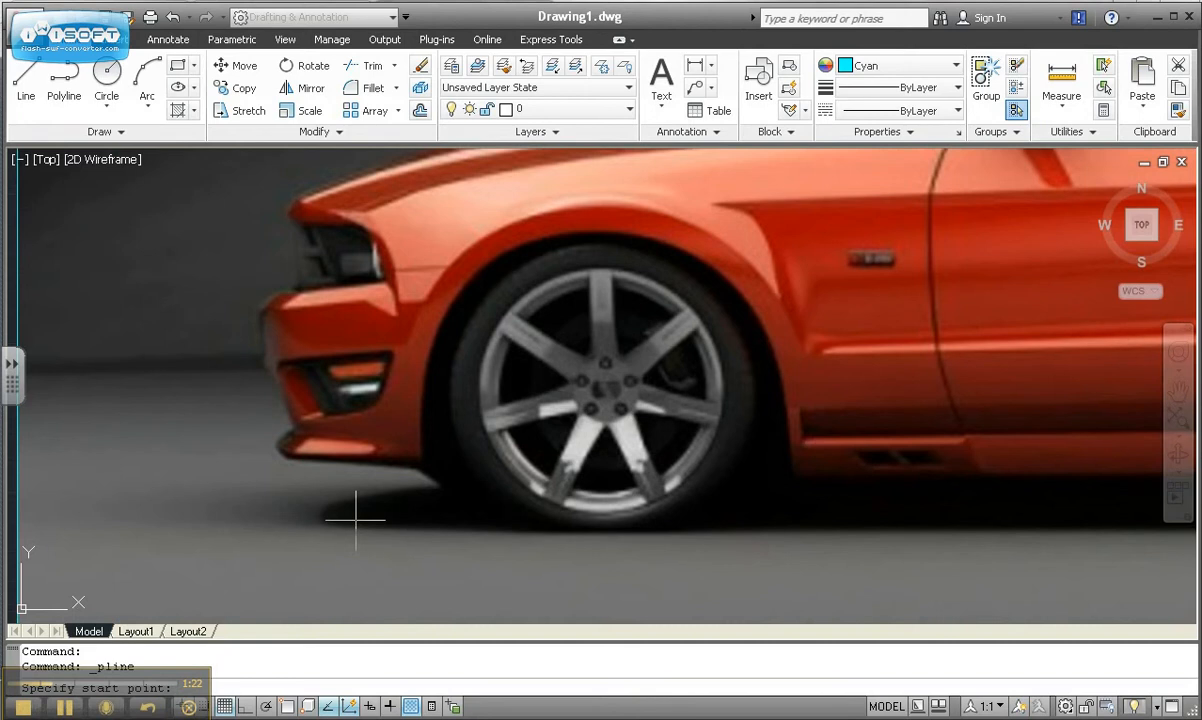
pyautogui.scroll(3, 317, 430)
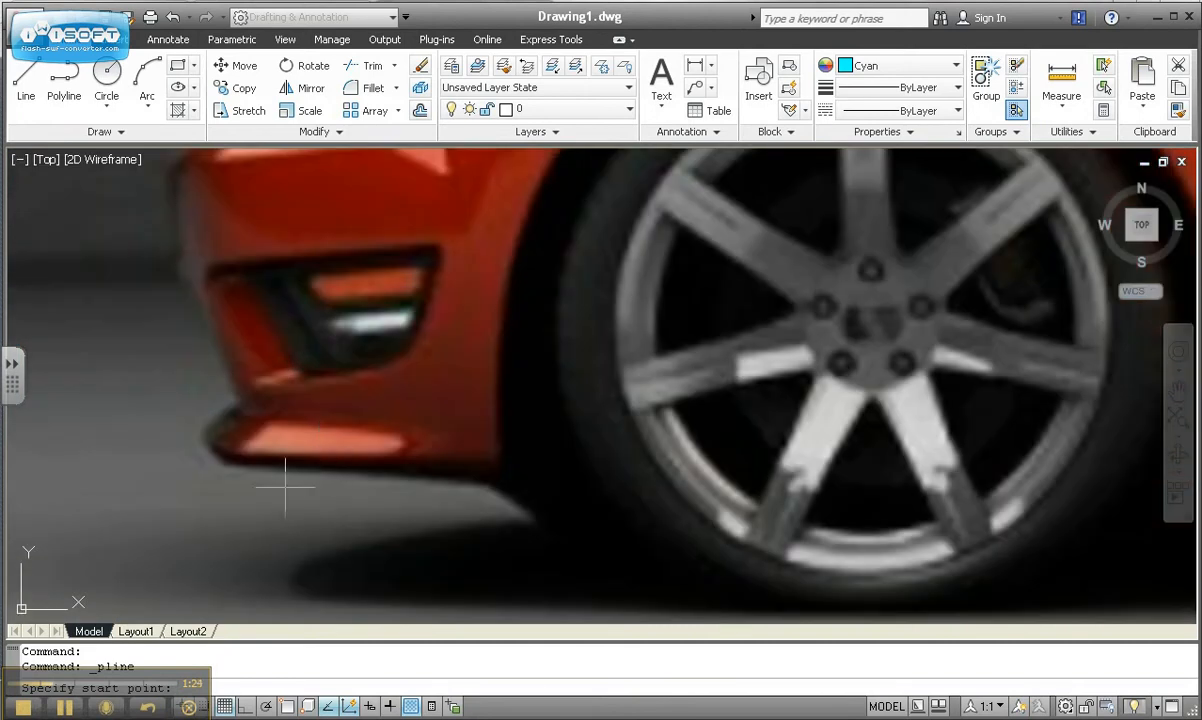
pyautogui.click(237, 463)
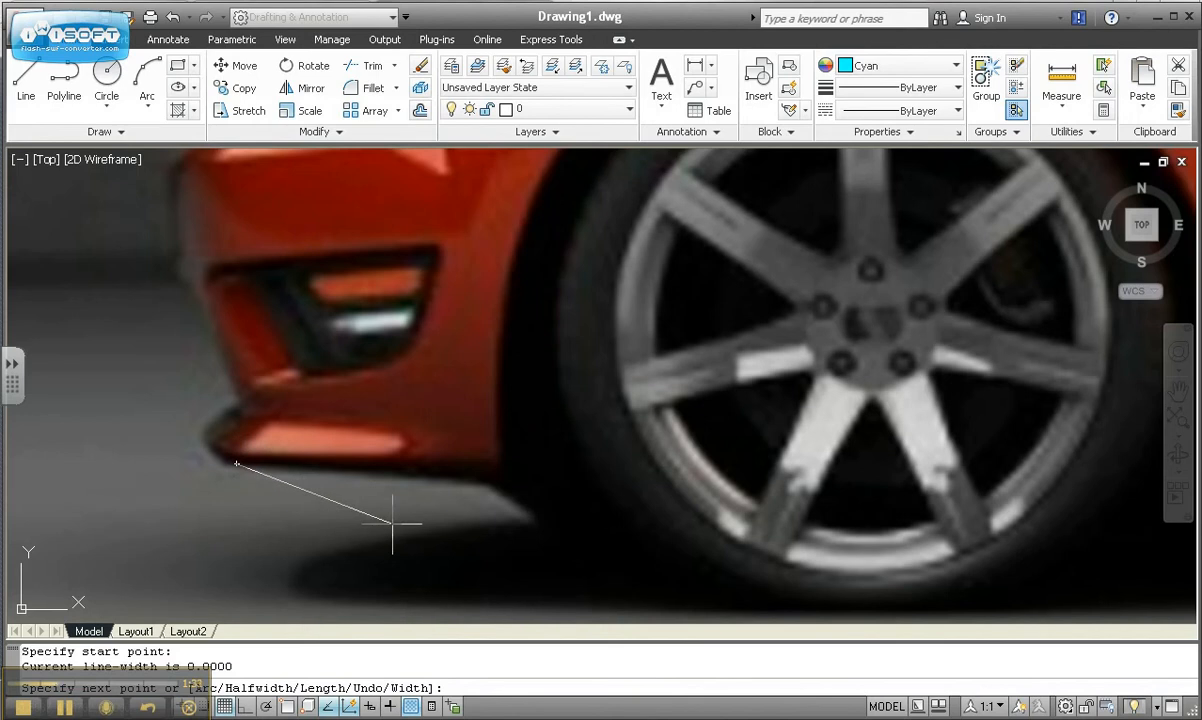
pyautogui.click(502, 481)
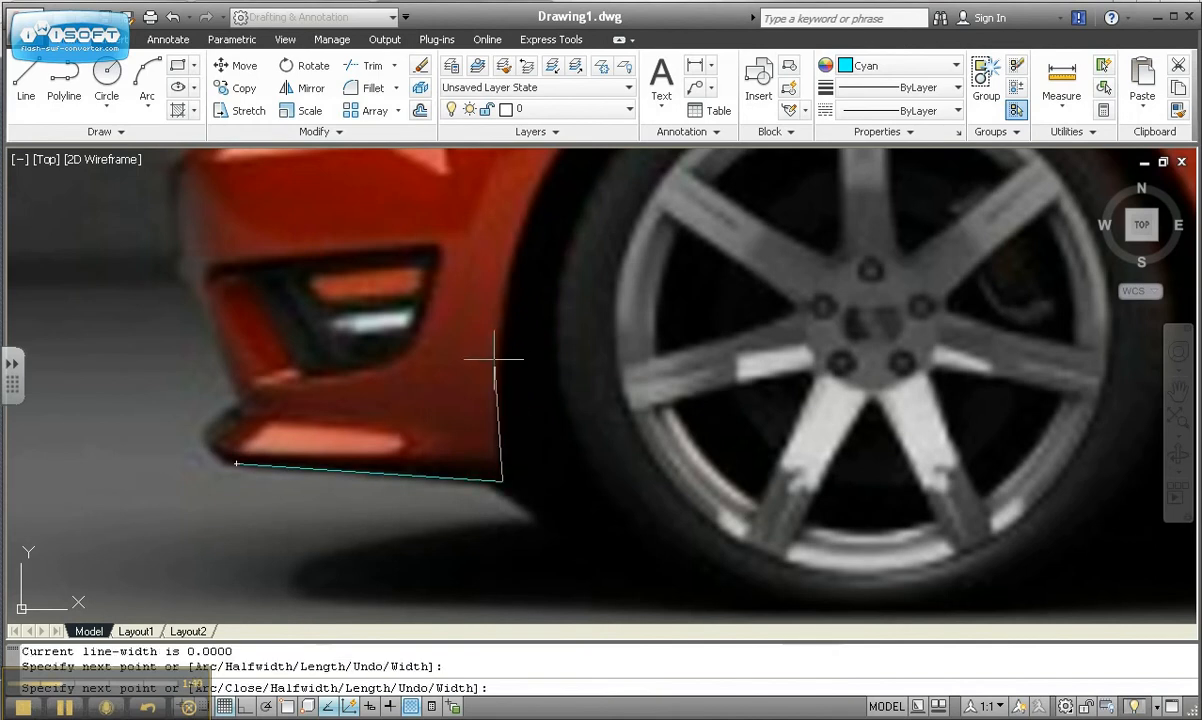
# Switch the polyline to arcs with the Direction option and trace the lower front edge of the front wheel arch
pyautogui.click(502, 478)
pyautogui.write('a')
pyautogui.press('Return')
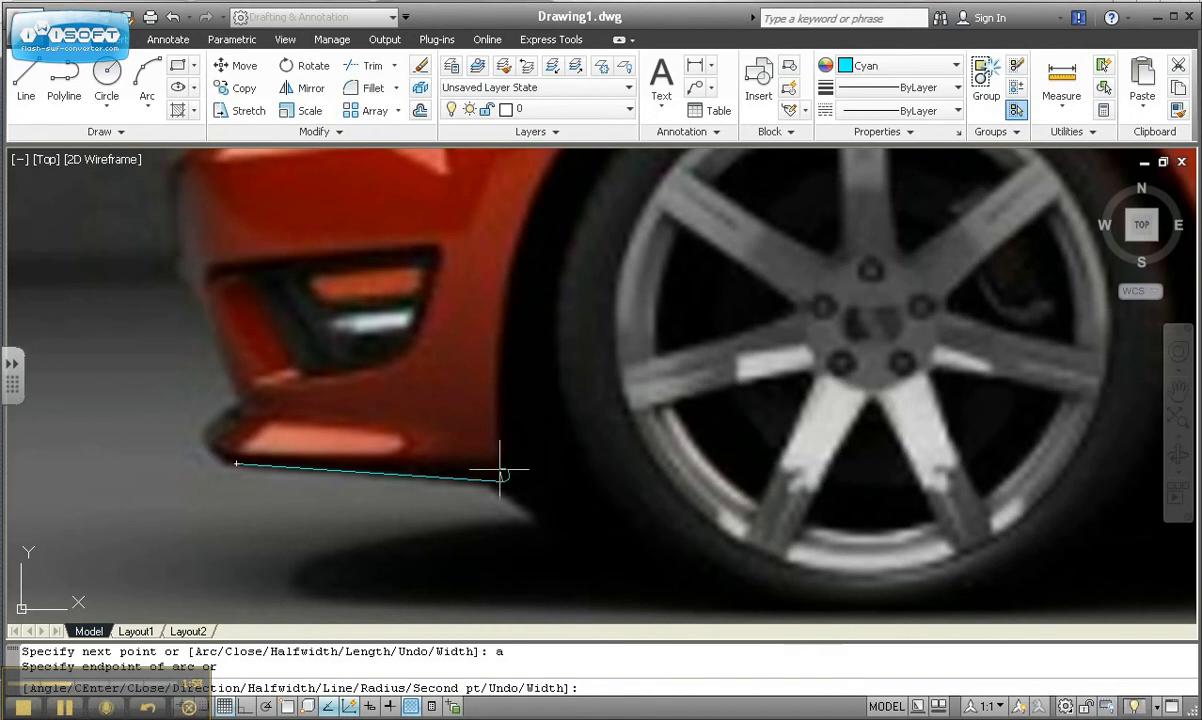
pyautogui.write('d')
pyautogui.press('Return')
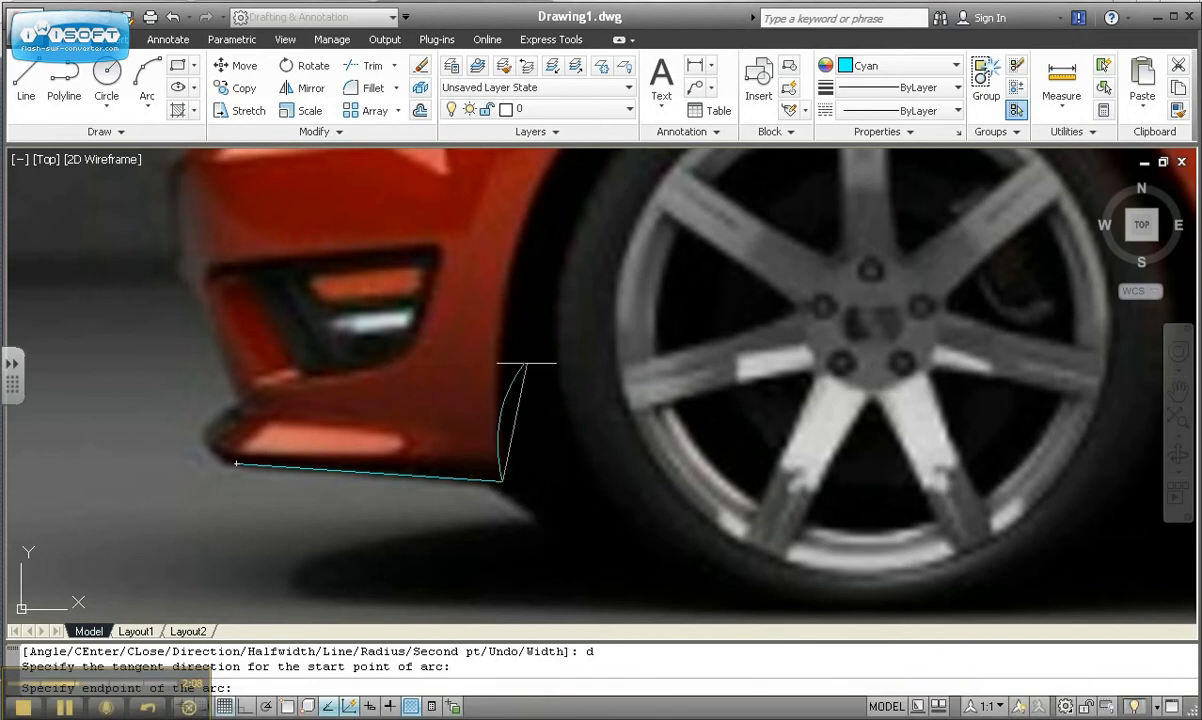
pyautogui.moveTo(532, 359); pyautogui.dragTo(384, 408, button='middle')
pyautogui.scroll(-2, 389, 403)
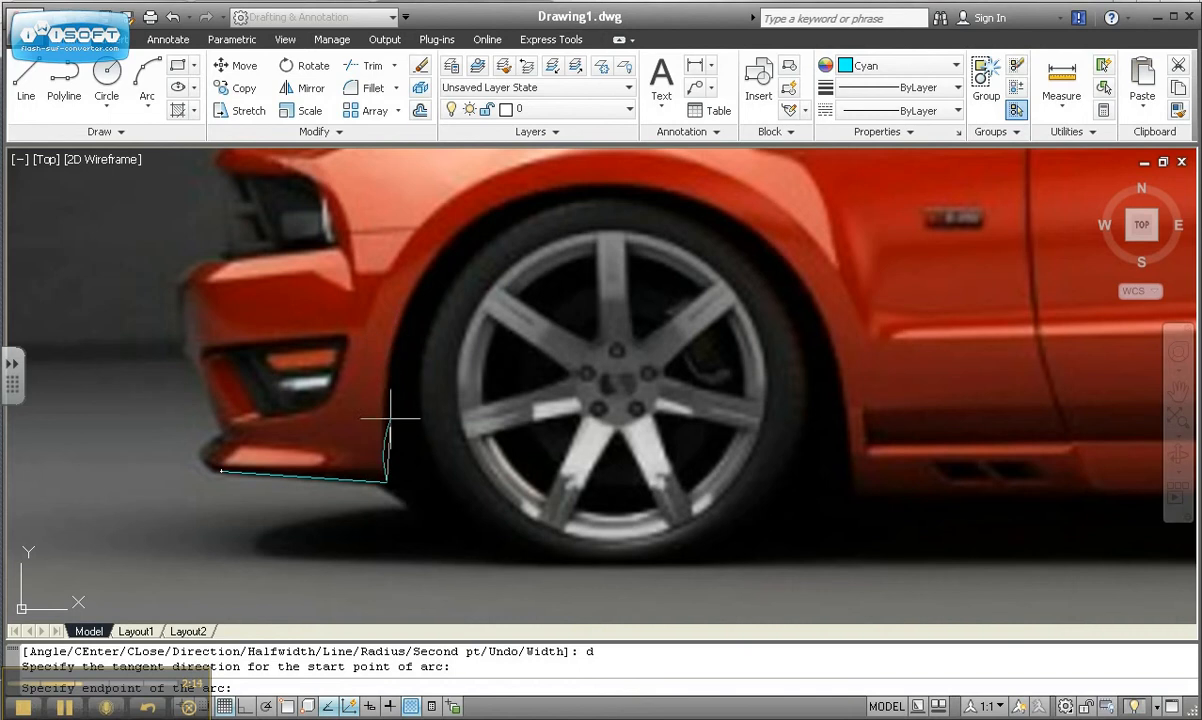
pyautogui.click(385, 479)
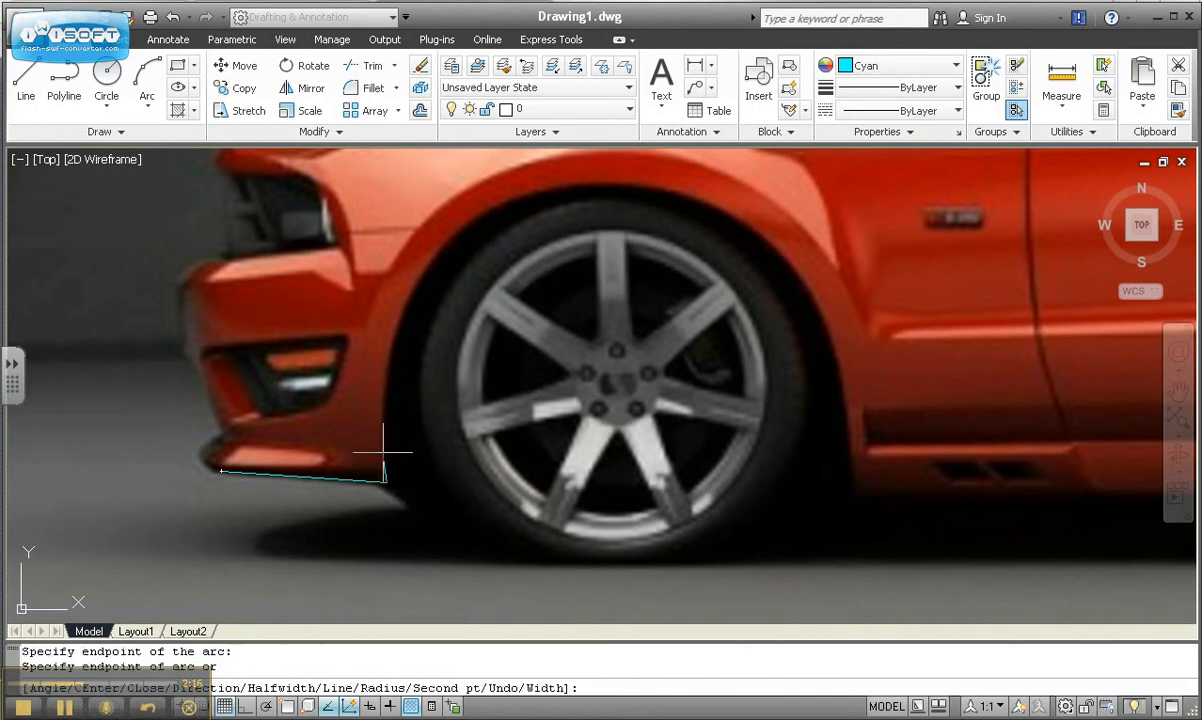
pyautogui.click(388, 382)
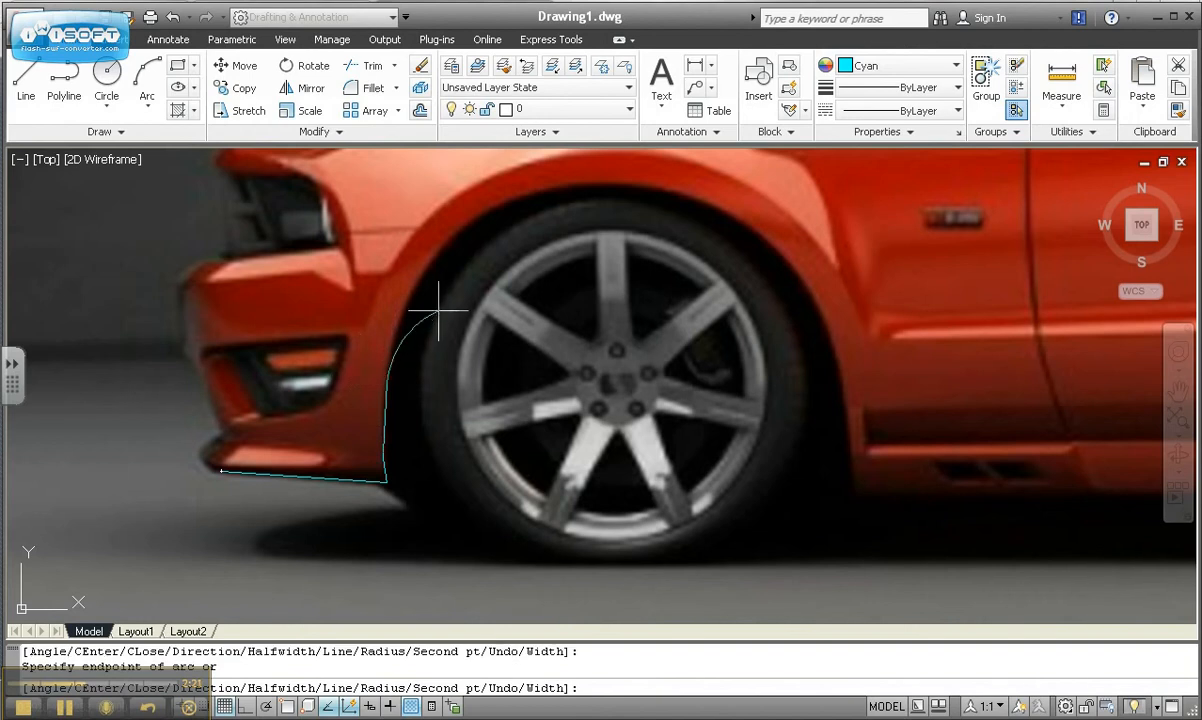
# Continue the polyline arcs over the top of the front wheel arch and down its rear edge to the side skirt
pyautogui.click(474, 216)
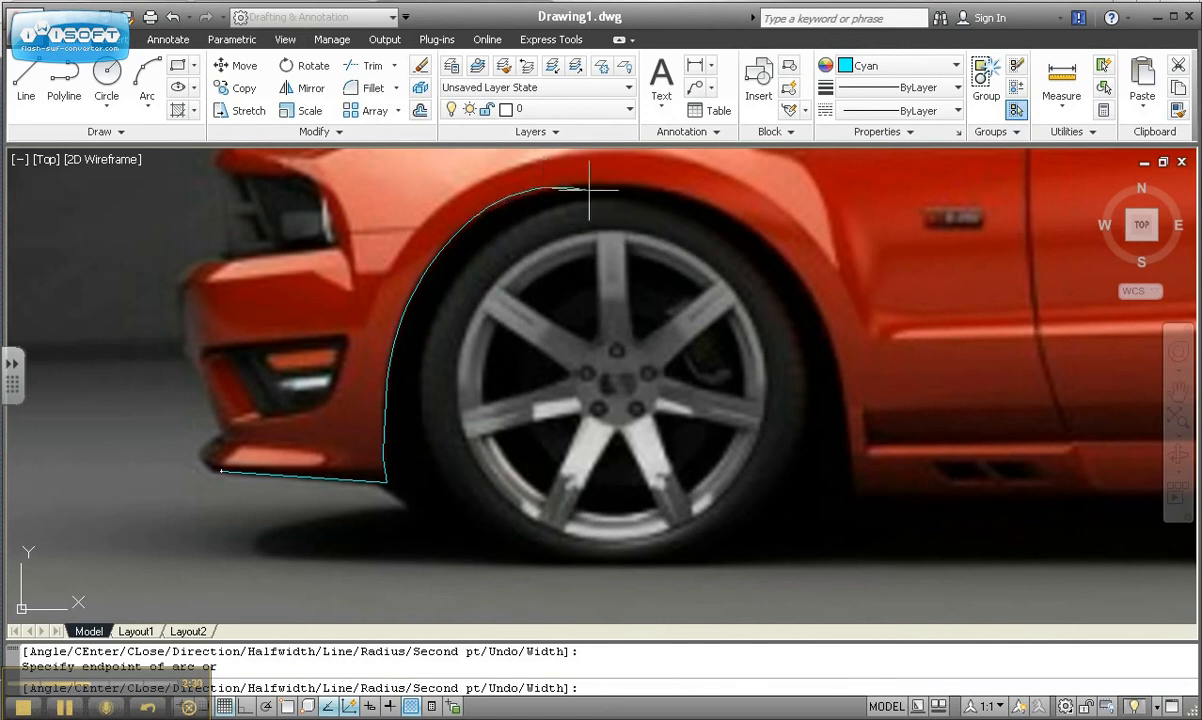
pyautogui.click(655, 188)
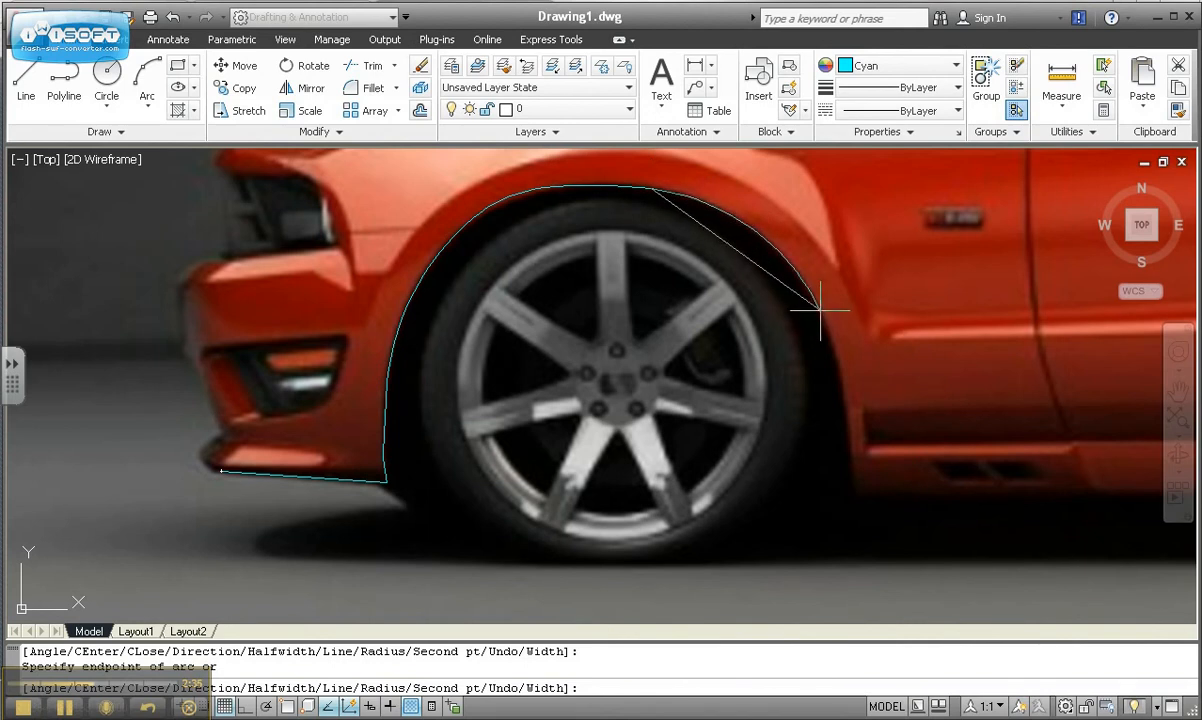
pyautogui.click(821, 311)
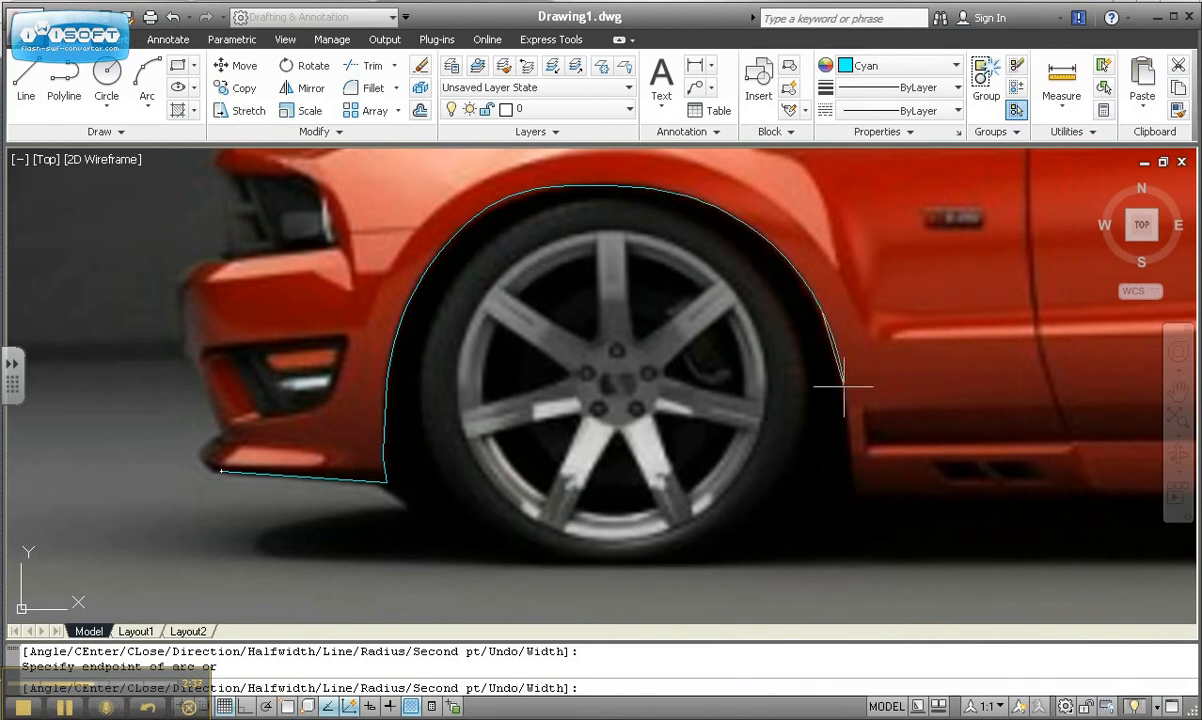
pyautogui.click(847, 493)
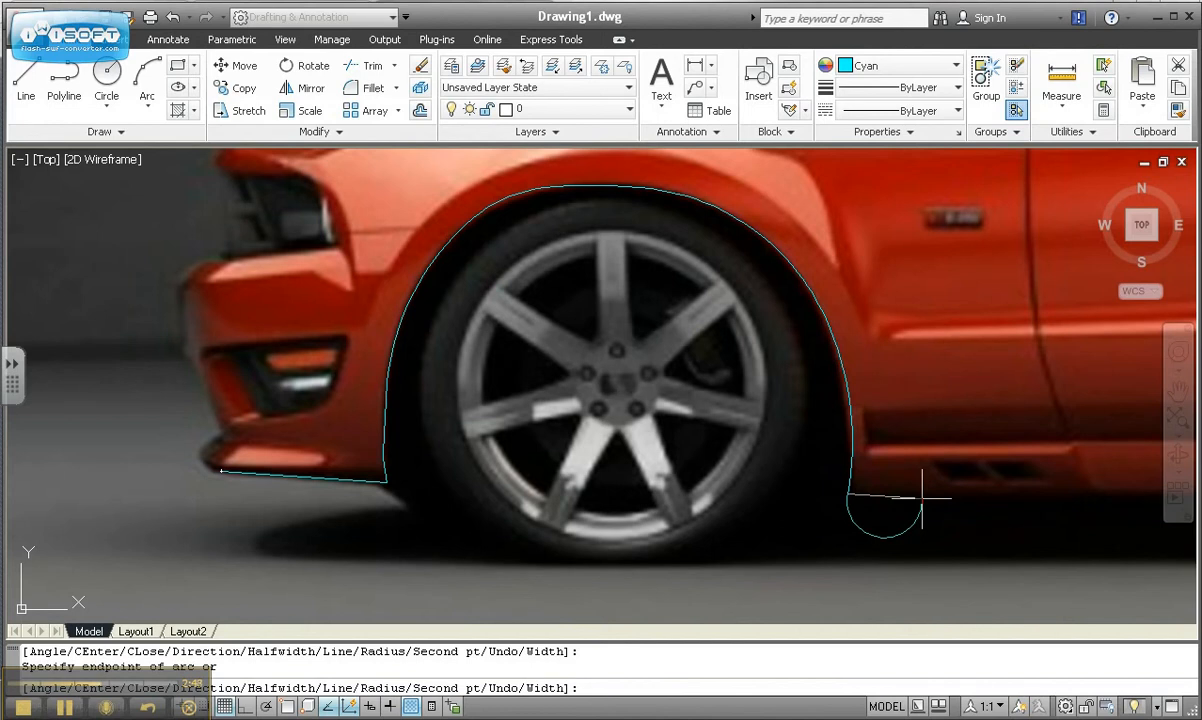
# Switch the polyline back to straight segments and trace the underside of the side skirt to the rear wheel arch
pyautogui.write('l')
pyautogui.press('Return')
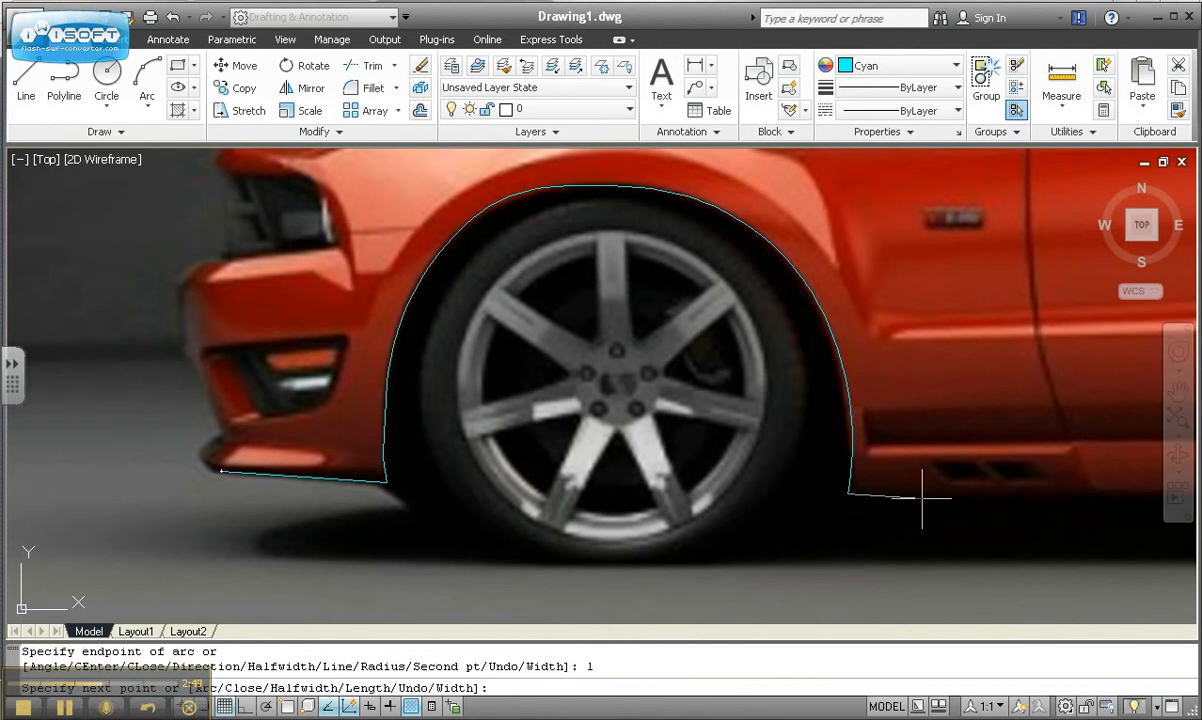
pyautogui.click(1026, 492)
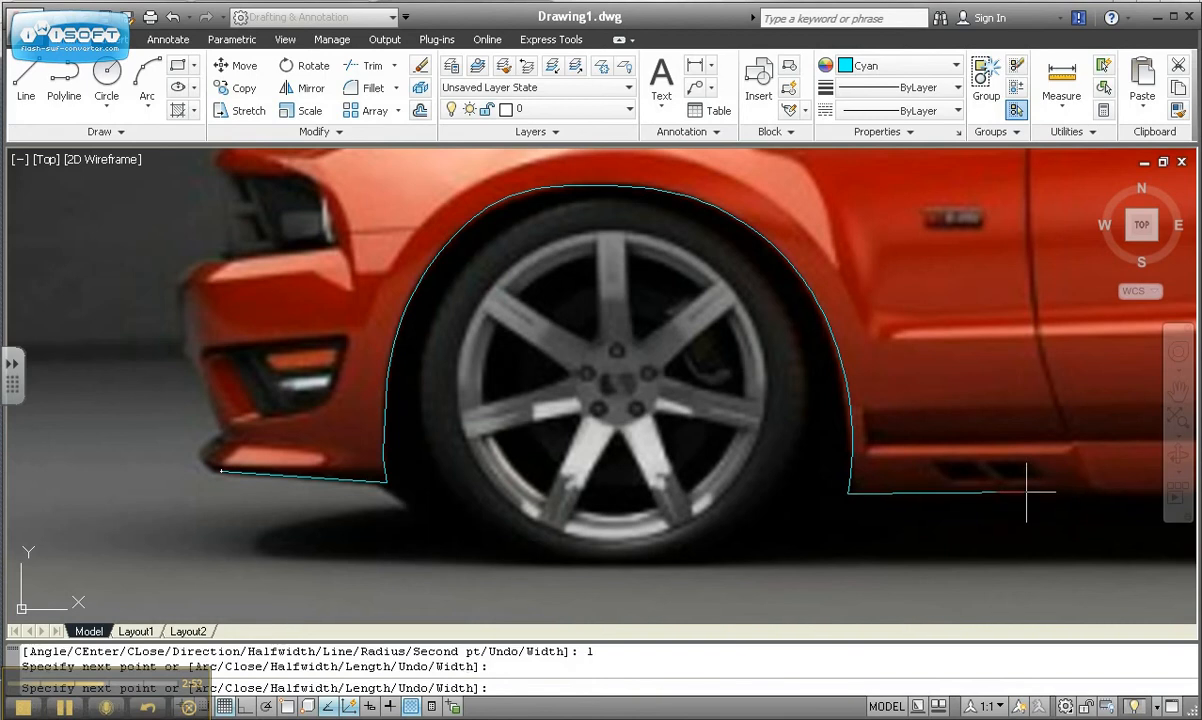
pyautogui.moveTo(1052, 472)
pyautogui.mouseDown(button='middle')
pyautogui.moveTo(563, 502)
pyautogui.moveTo(325, 495)
pyautogui.mouseUp(button='middle')
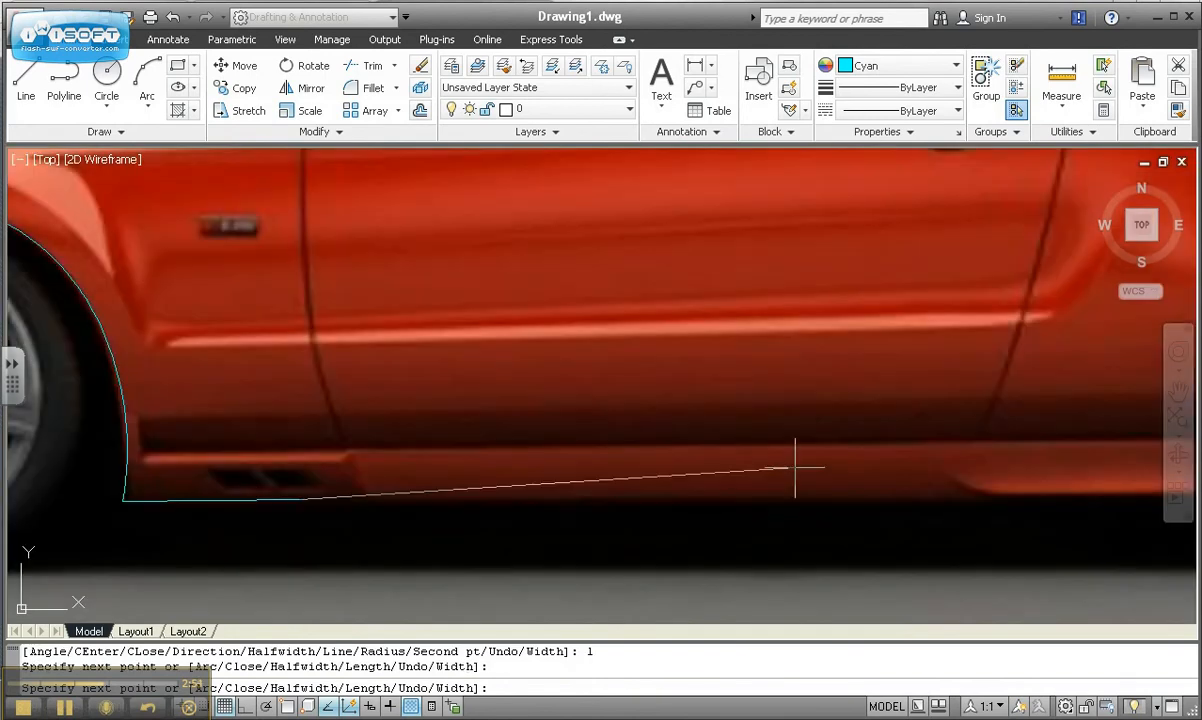
pyautogui.click(985, 495)
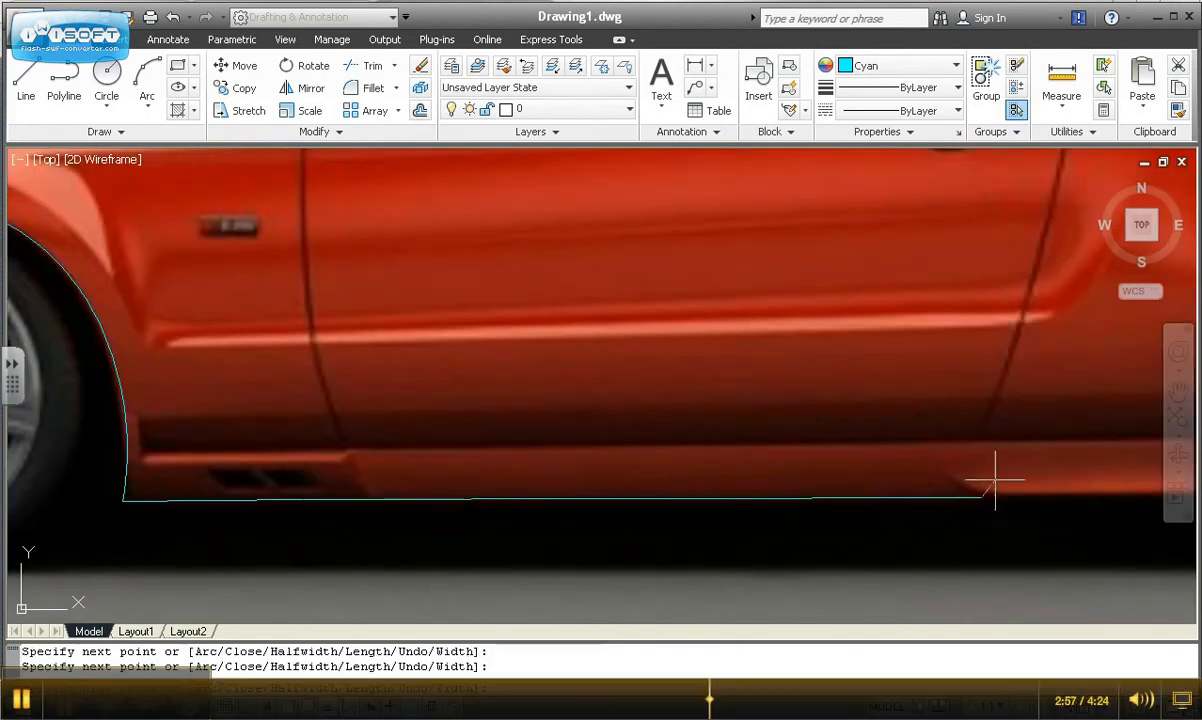
pyautogui.moveTo(995, 481); pyautogui.dragTo(134, 478, button='middle')
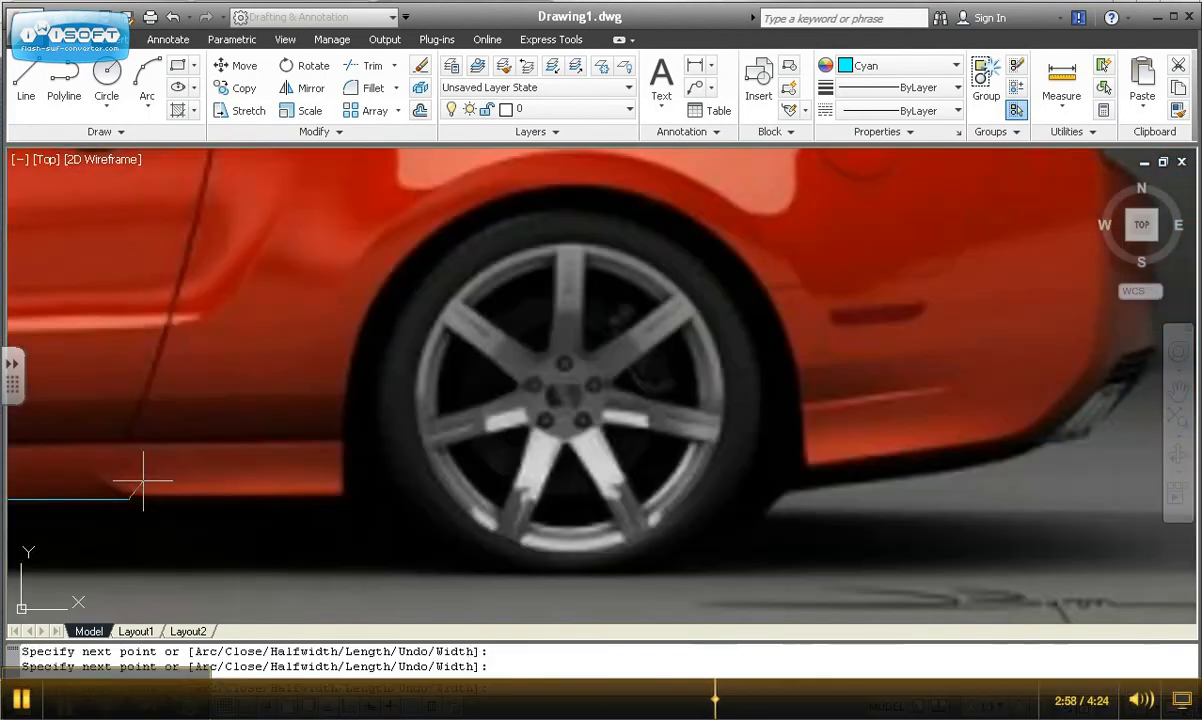
pyautogui.click(343, 496)
# Switch the polyline to arcs with the Direction option and trace the lower front edge of the rear wheel arch
pyautogui.write('a')
pyautogui.press('Return')
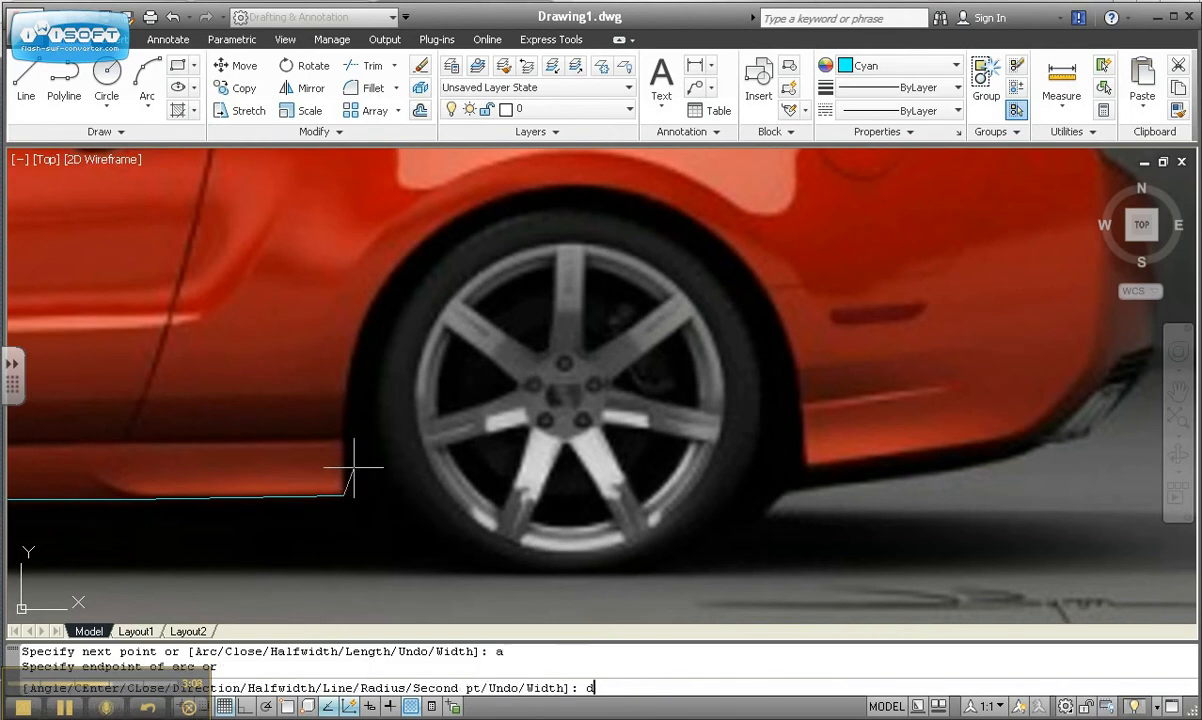
pyautogui.write('d')
pyautogui.press('Return')
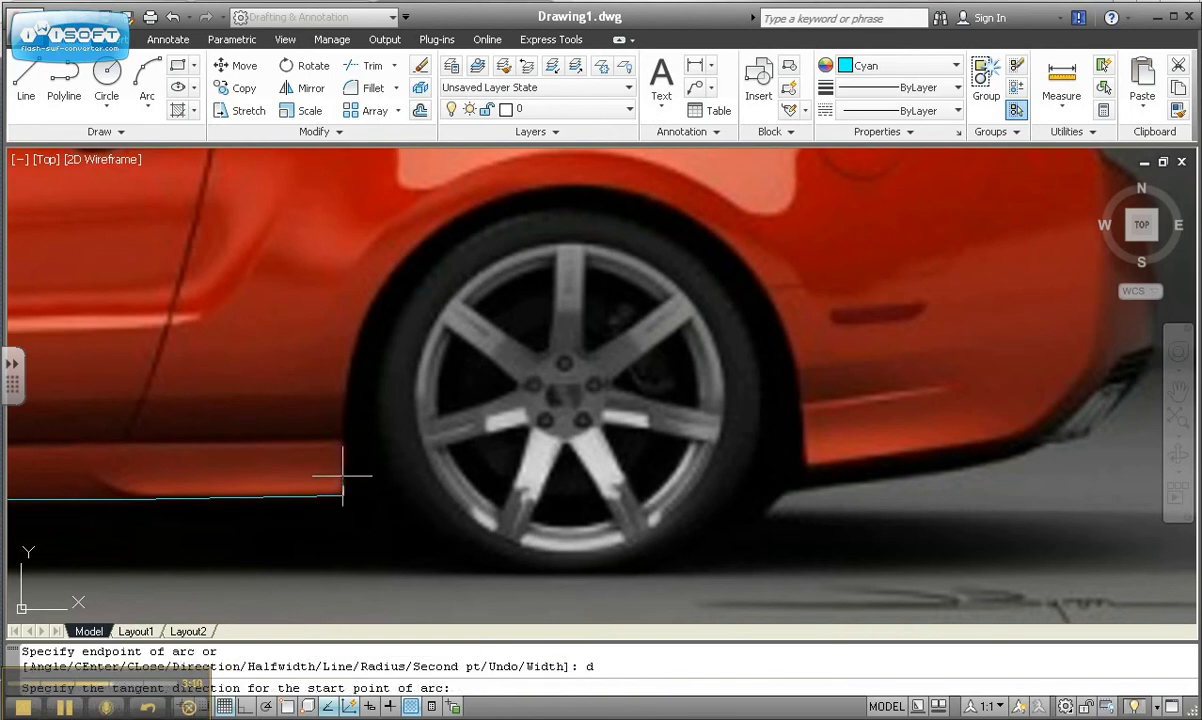
pyautogui.click(342, 477)
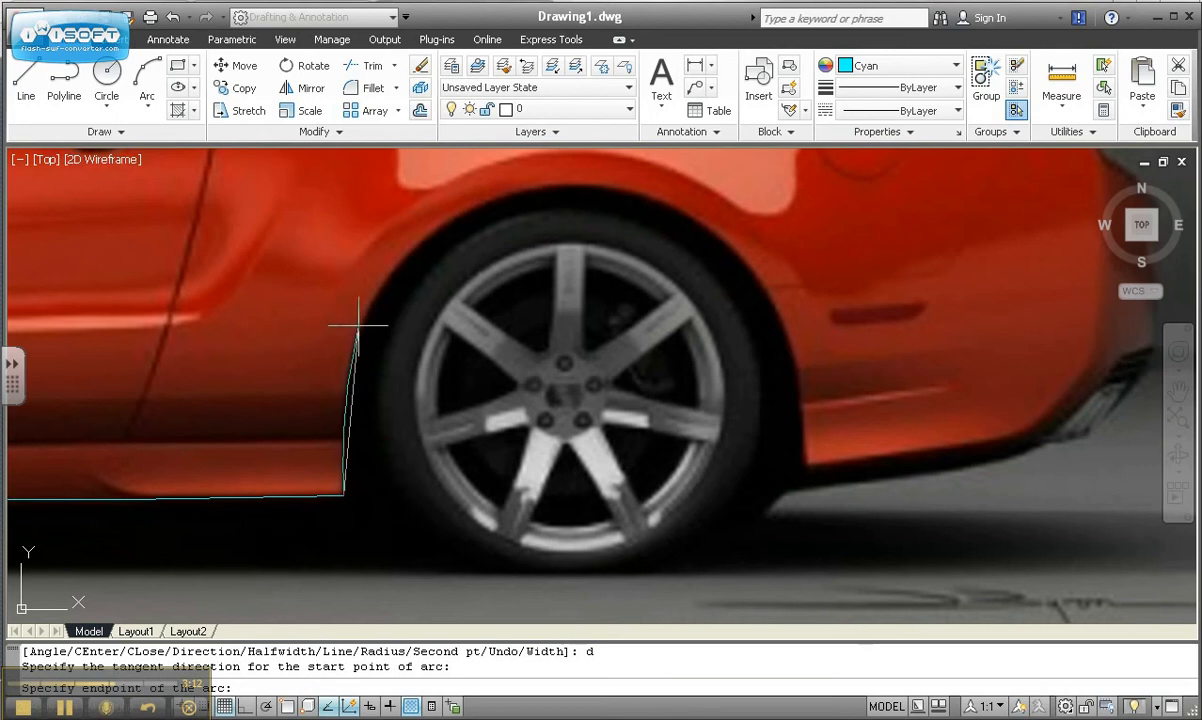
pyautogui.click(358, 325)
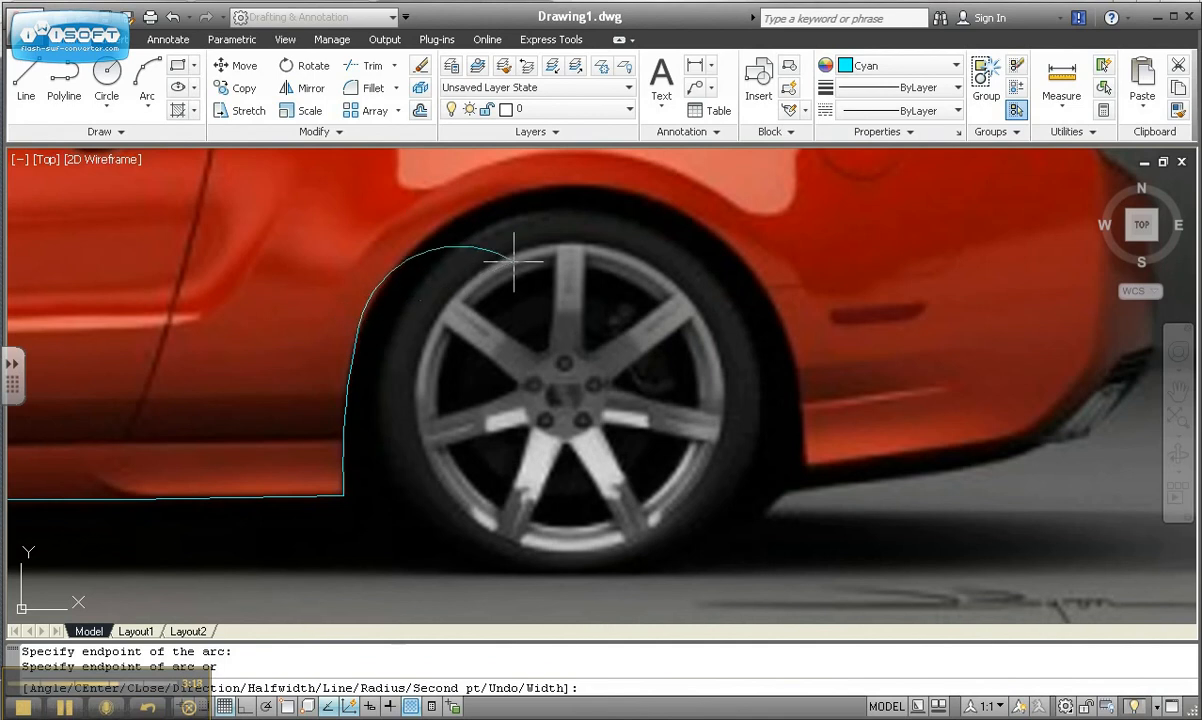
pyautogui.click(362, 318)
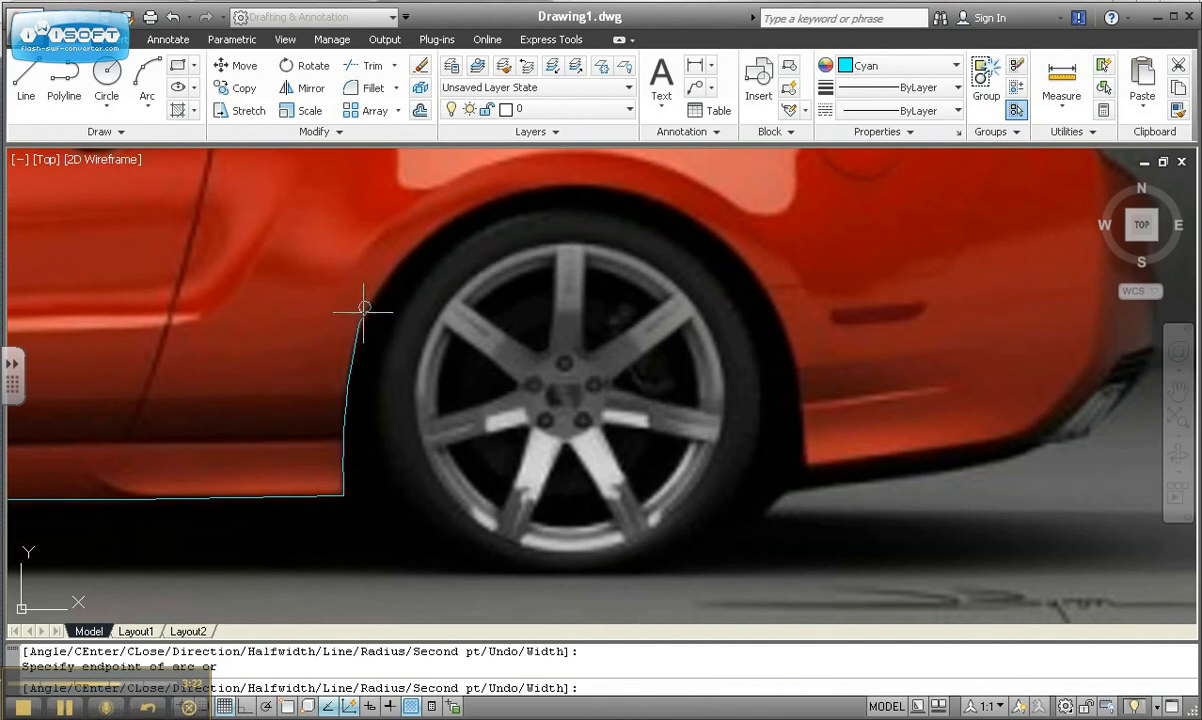
pyautogui.hotkey('ctrl', 'z')
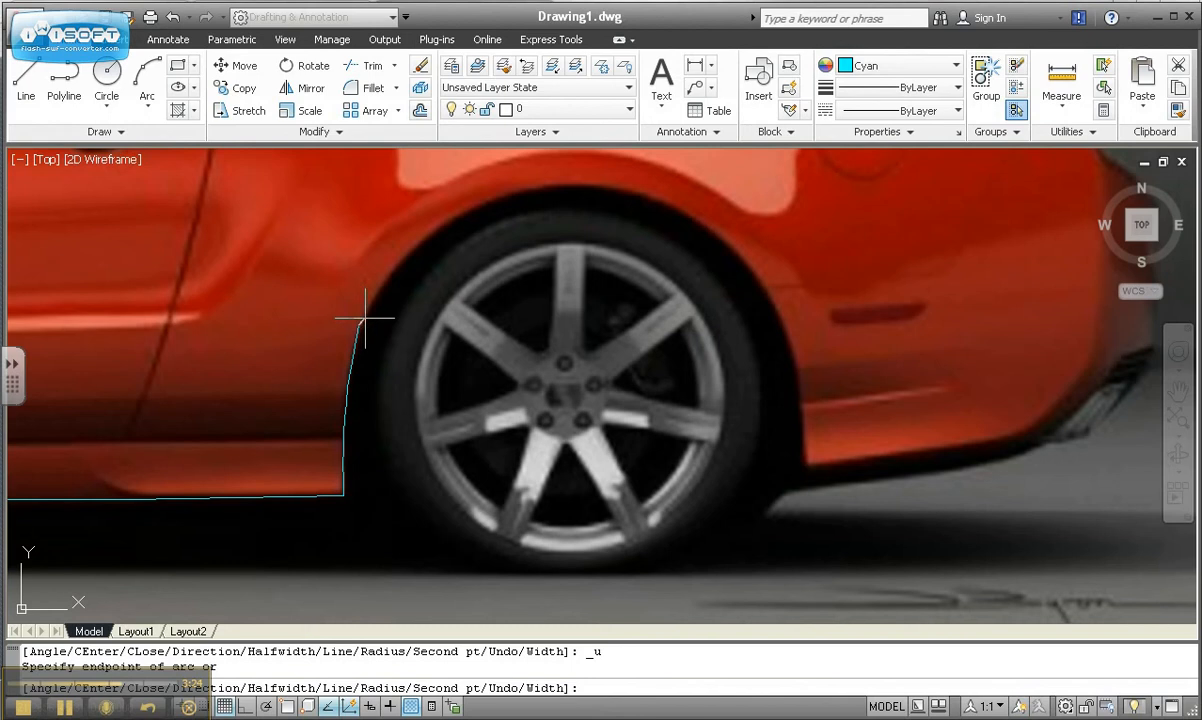
# Continue the polyline arcs over the top of the rear wheel arch and down its rear edge to the rear bumper
pyautogui.click(456, 216)
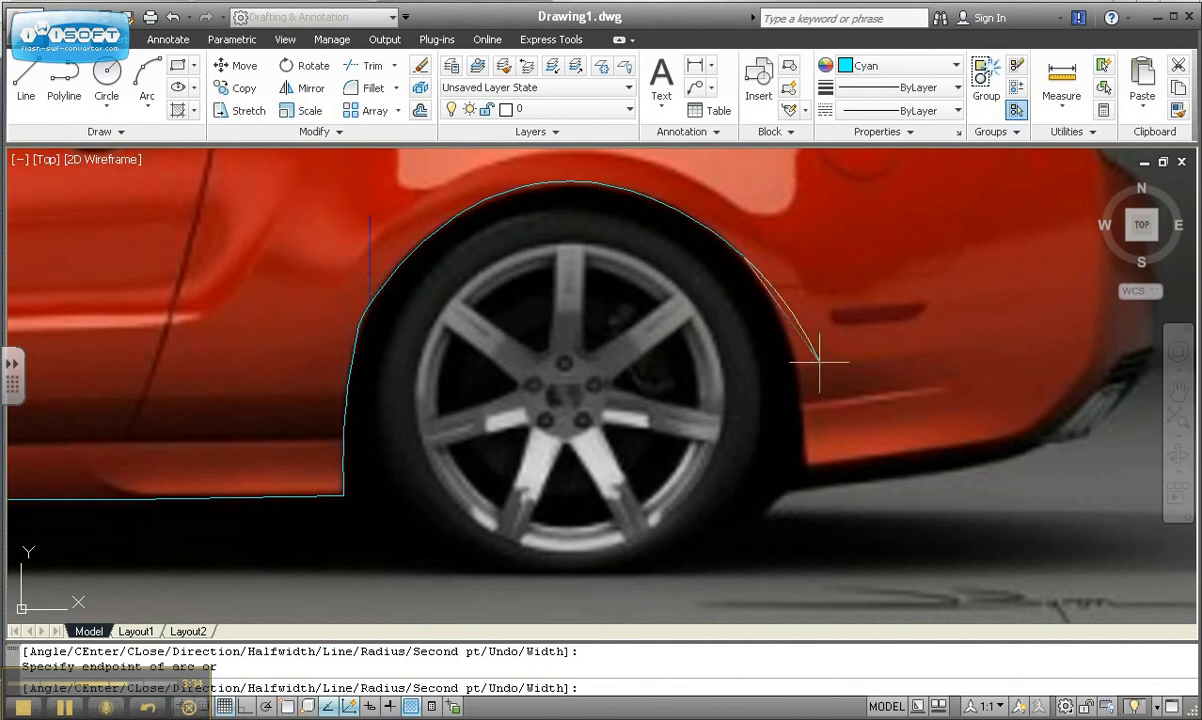
pyautogui.click(818, 283)
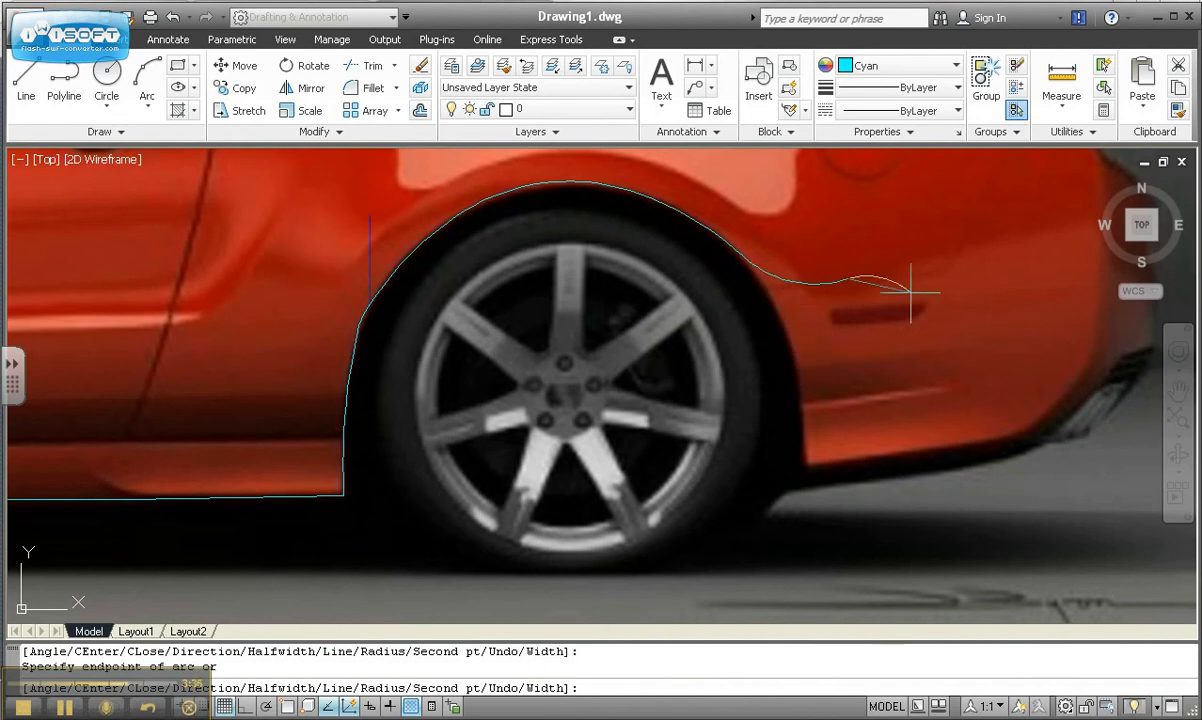
pyautogui.hotkey('ctrl', 'z')
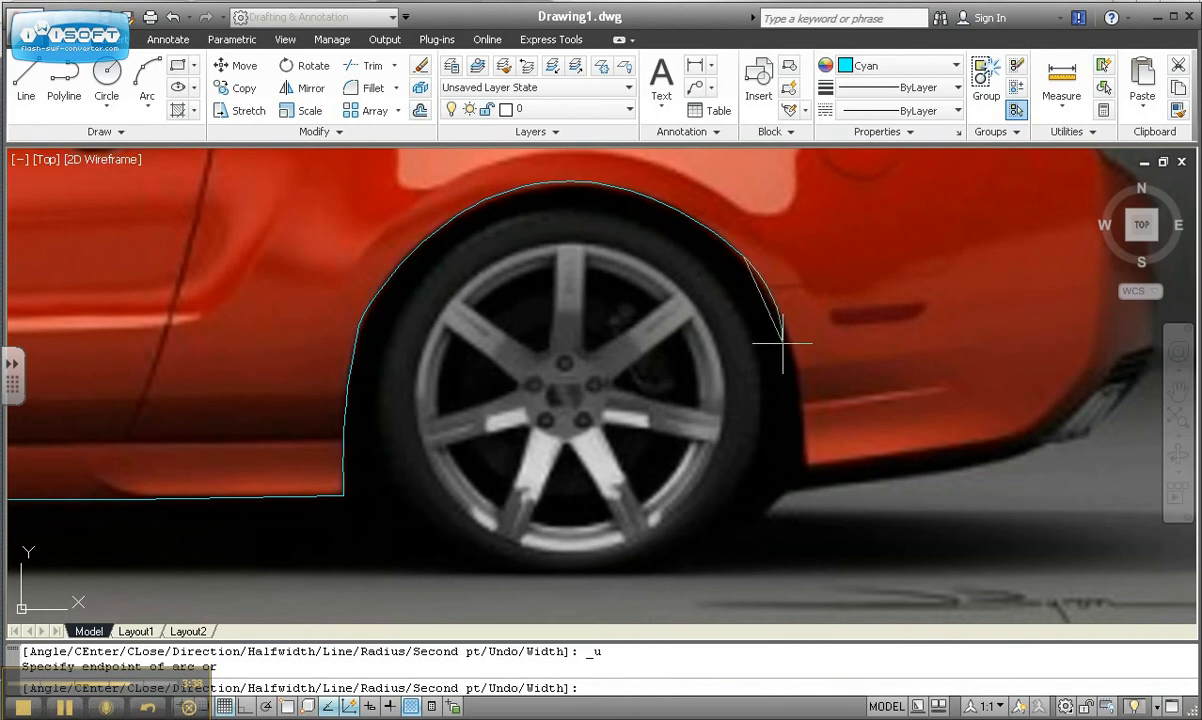
pyautogui.click(770, 295)
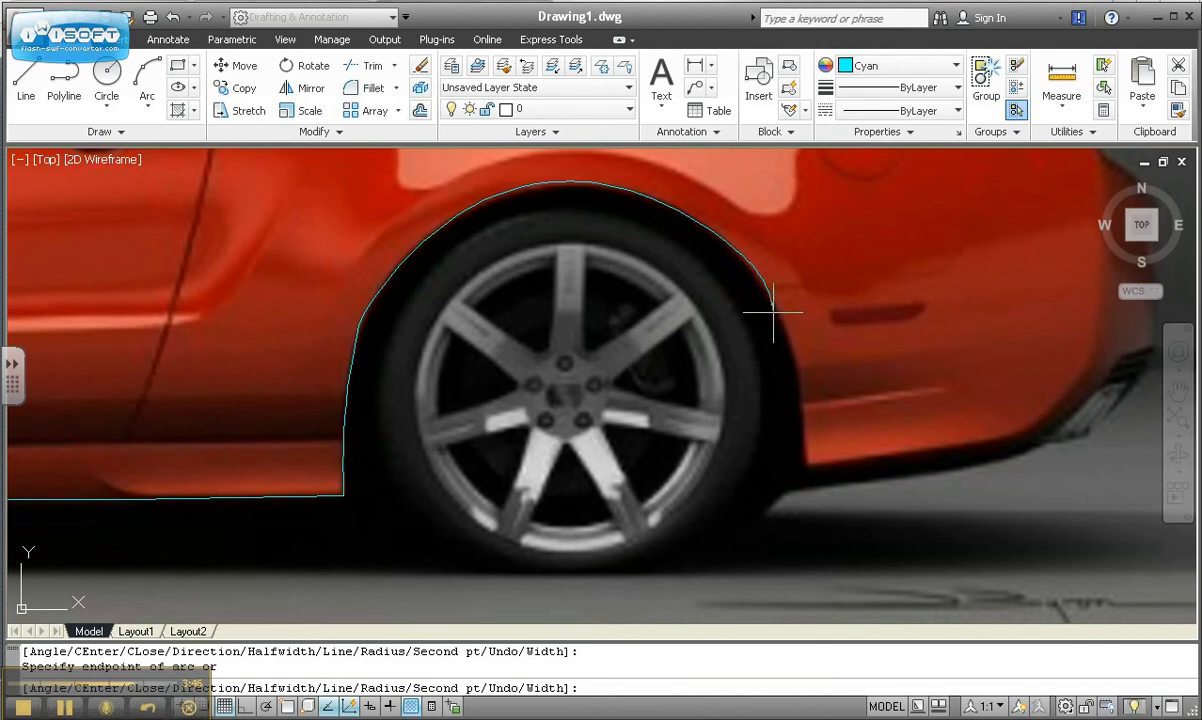
pyautogui.click(804, 465)
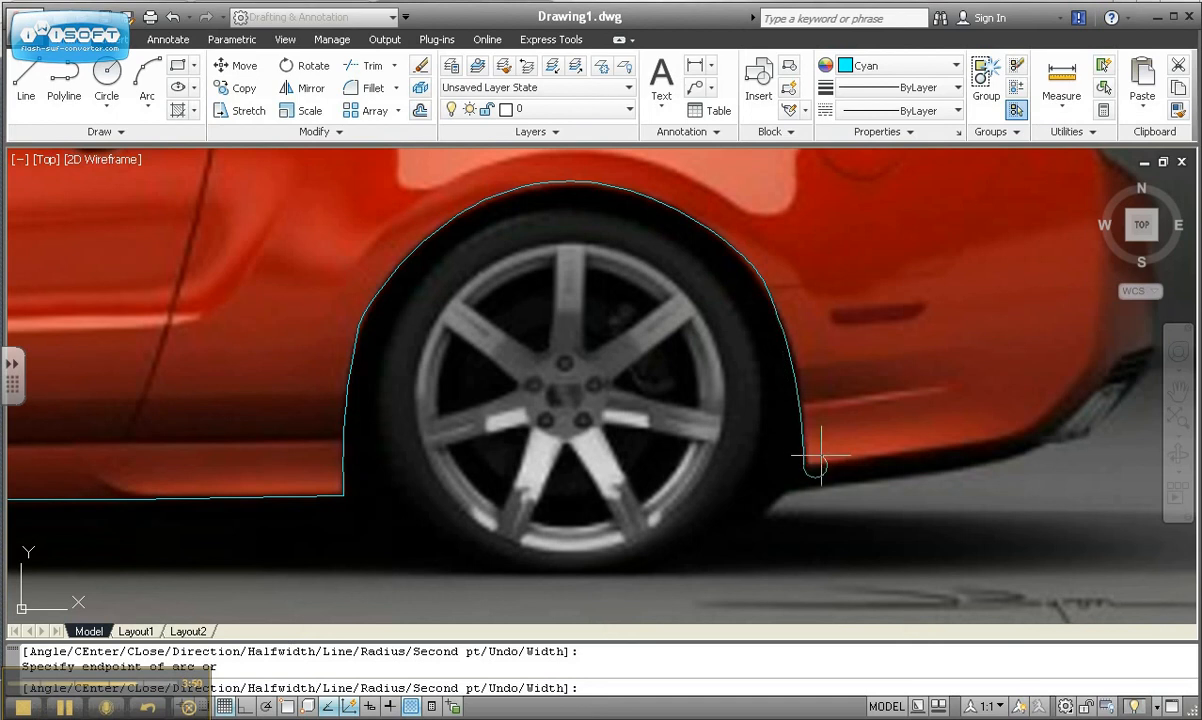
# Switch the polyline back to straight segments, trace the rear bumper's lower edge with one segment, and end the polyline
pyautogui.write('l')
pyautogui.press('Return')
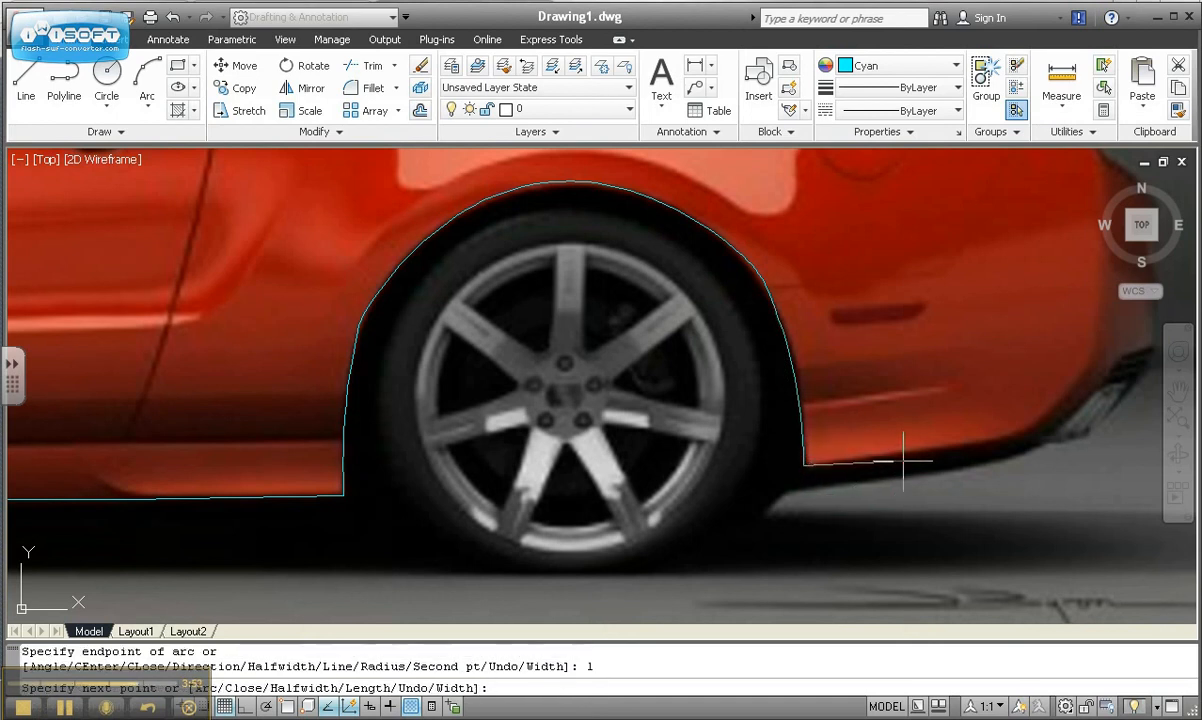
pyautogui.click(995, 438)
pyautogui.scroll(-6, 995, 438)
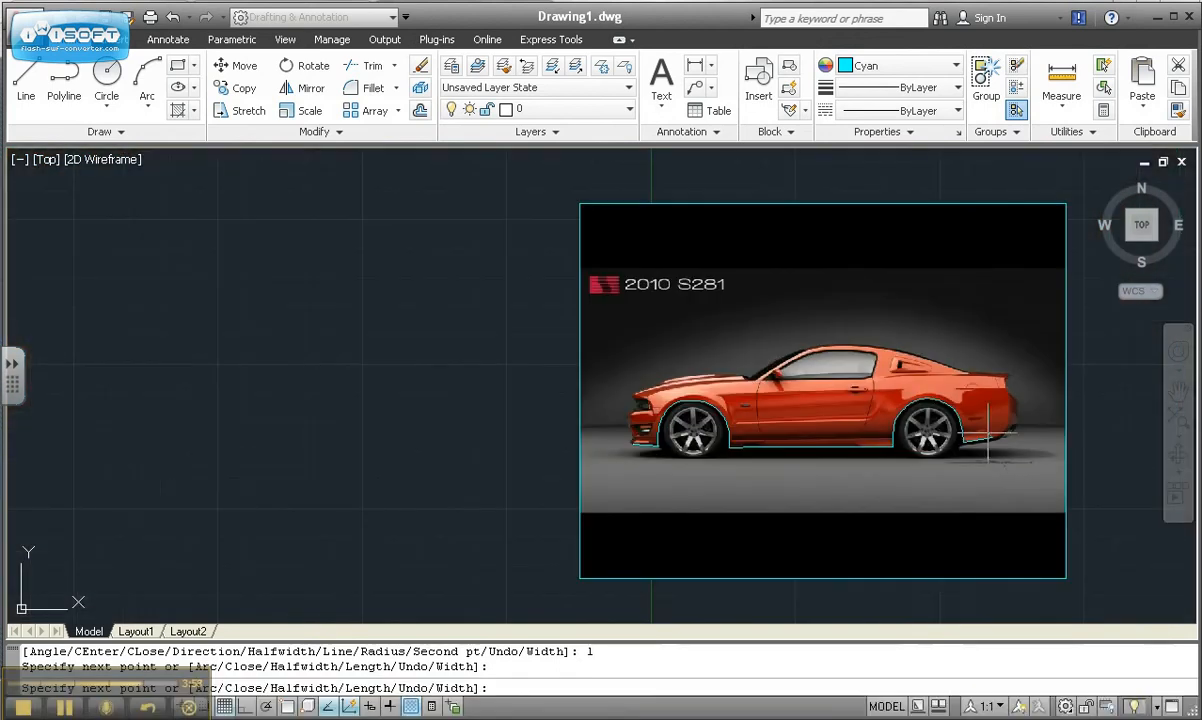
pyautogui.press('Return')
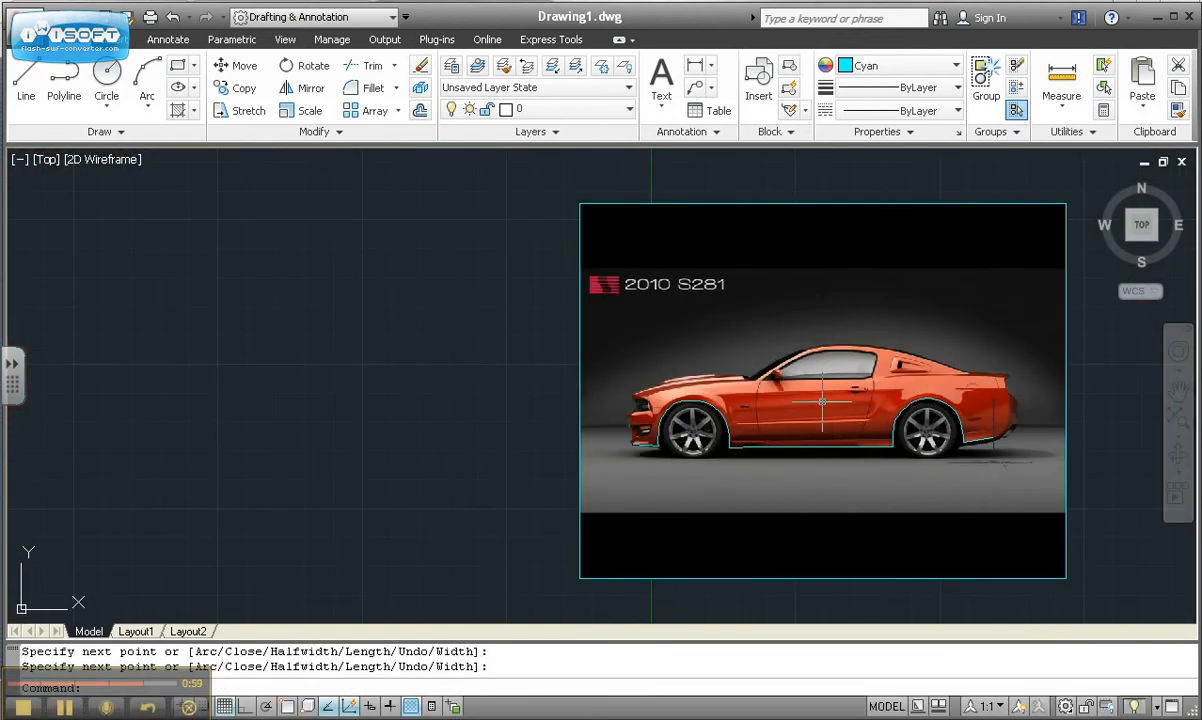
# Erase the Mustang image to check the traced polyline on its own, and undo the erase
pyautogui.moveTo(928, 401); pyautogui.dragTo(710, 394, button='middle')
pyautogui.click(856, 418)
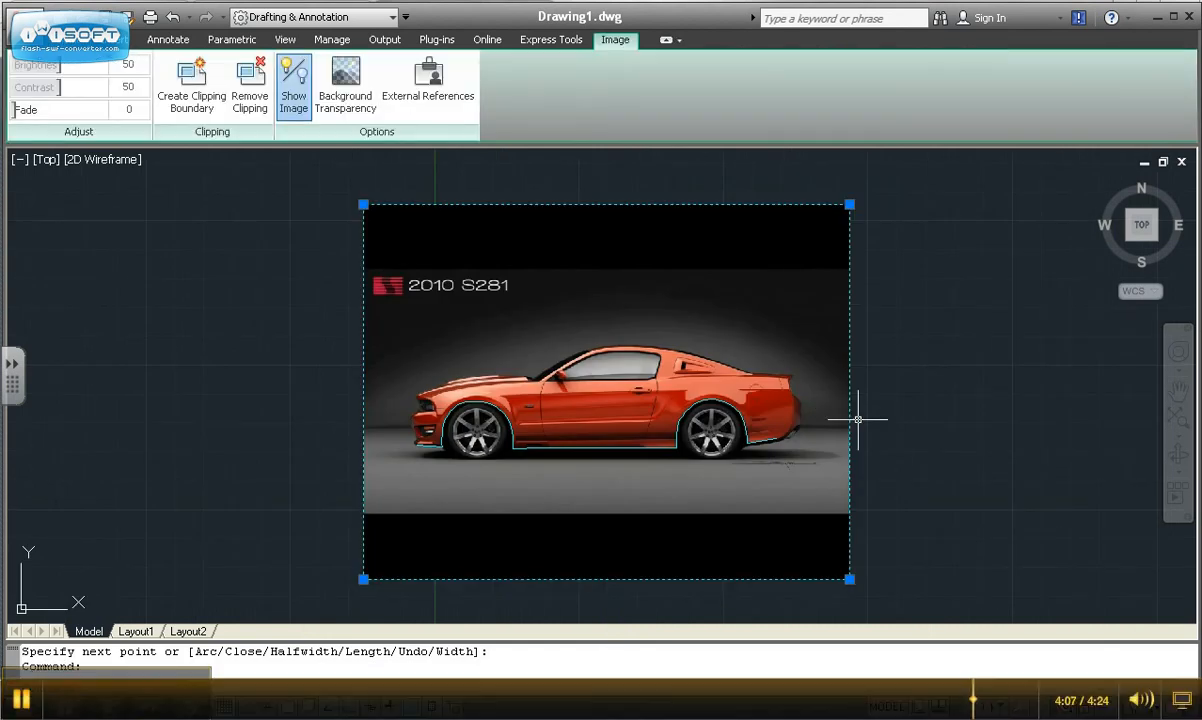
pyautogui.press('Delete')
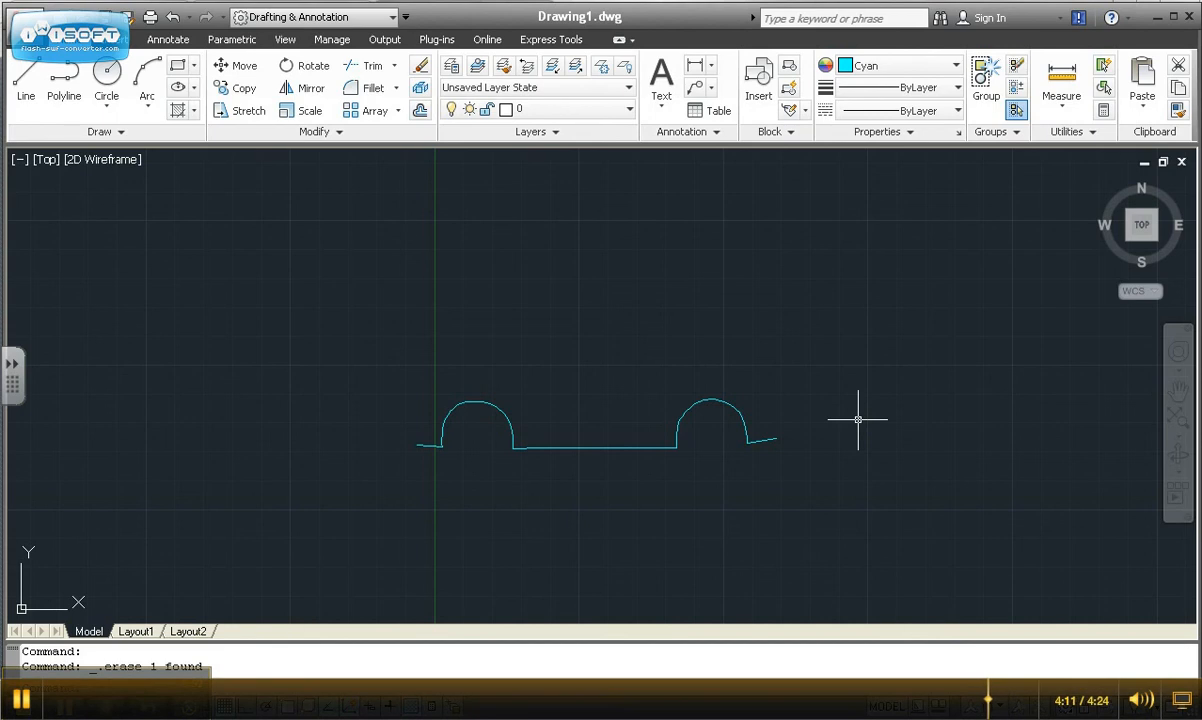
pyautogui.hotkey('ctrl', 'z')
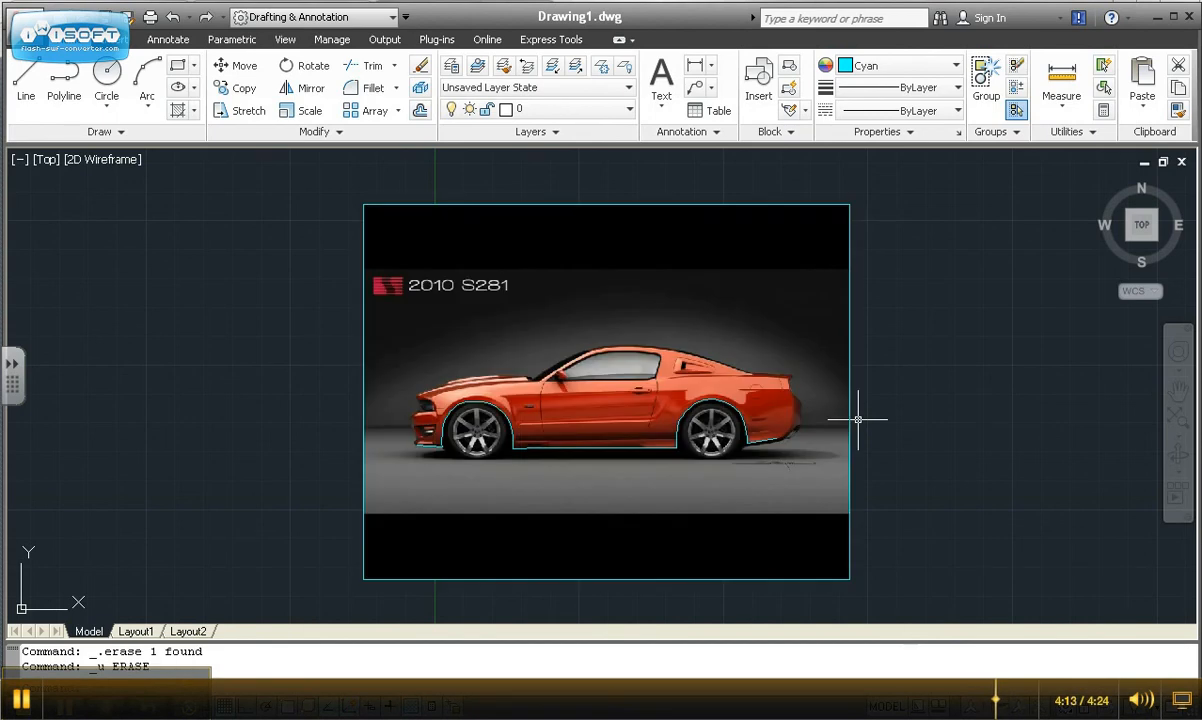